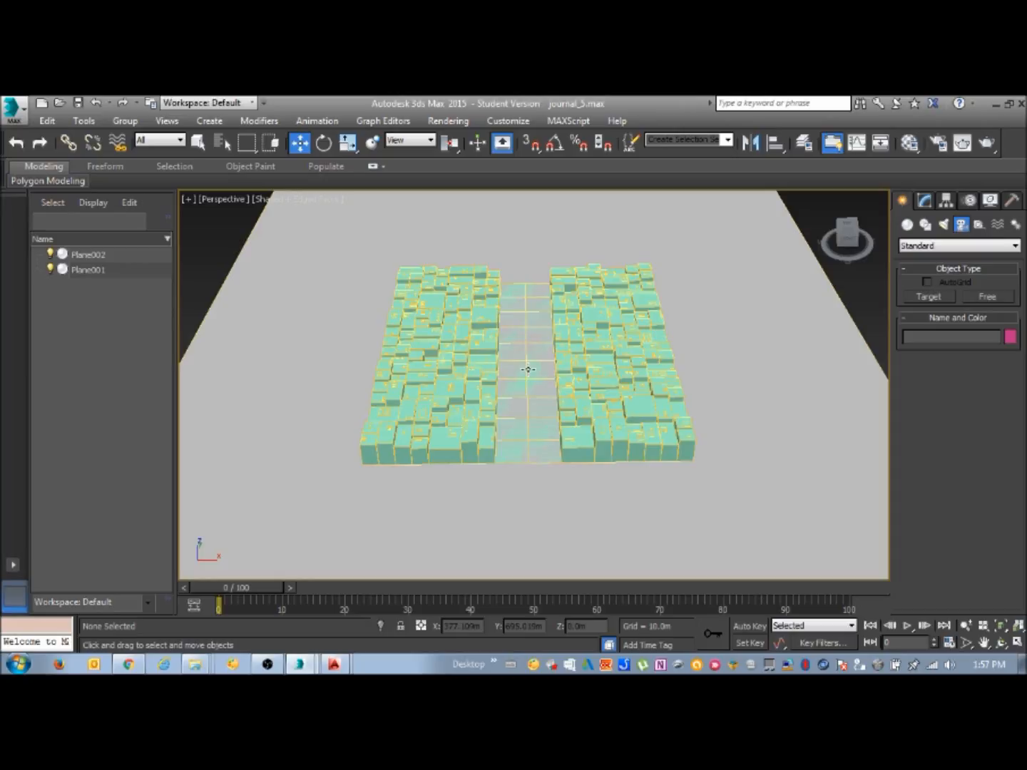
# Place a free camera in front of the street between the two rows of blocks and move it above the ground
pyautogui.keyDown('alt'); pyautogui.moveTo(590, 394); pyautogui.dragTo(608, 372, button='middle'); pyautogui.keyUp('alt')
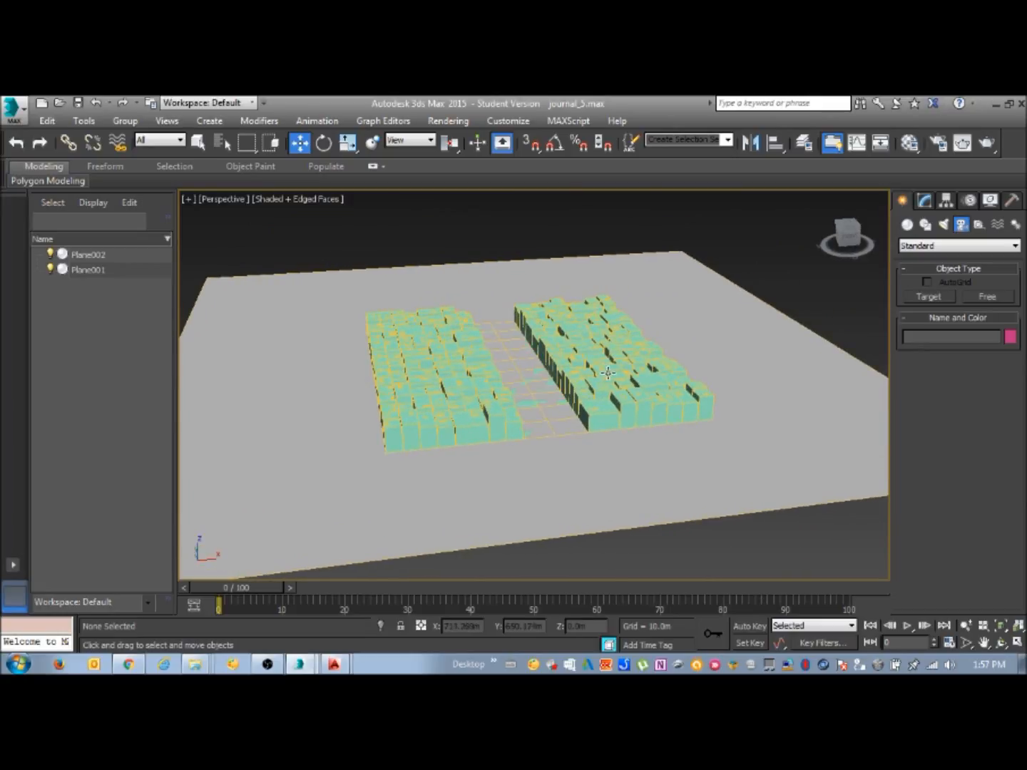
pyautogui.moveTo(608, 372)
pyautogui.keyDown('alt'); pyautogui.mouseDown(button='middle')
pyautogui.moveTo(563, 375)
pyautogui.moveTo(589, 377)
pyautogui.mouseUp(button='middle'); pyautogui.keyUp('alt')
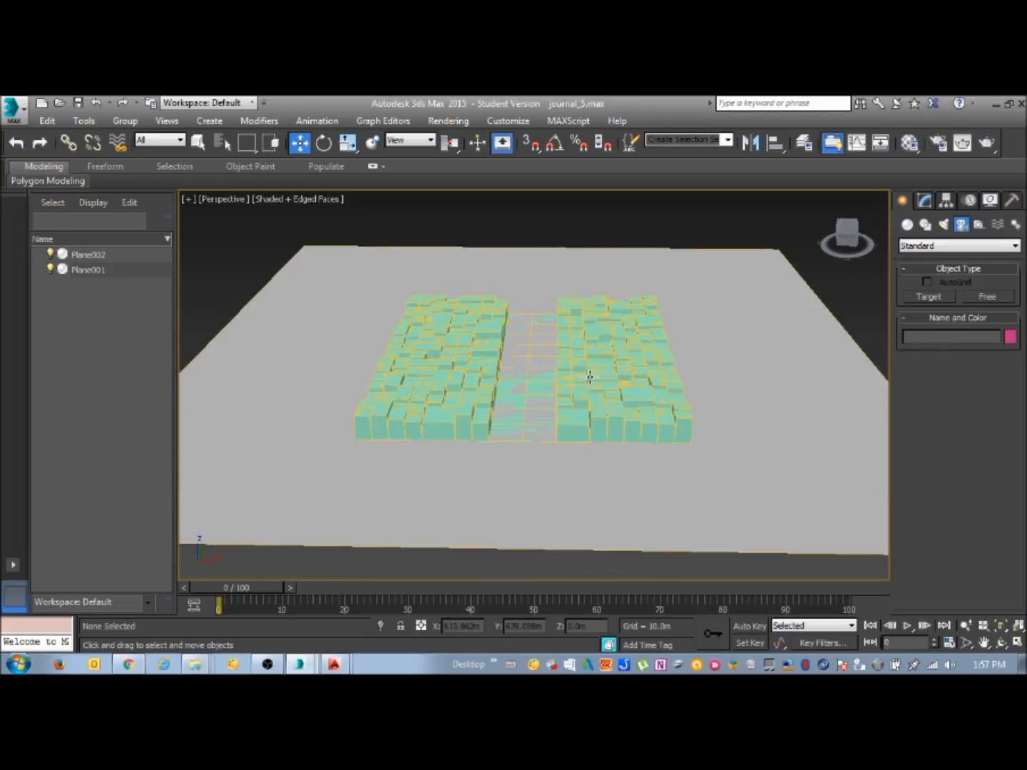
pyautogui.keyDown('alt'); pyautogui.moveTo(589, 376); pyautogui.dragTo(534, 428, button='middle'); pyautogui.keyUp('alt')
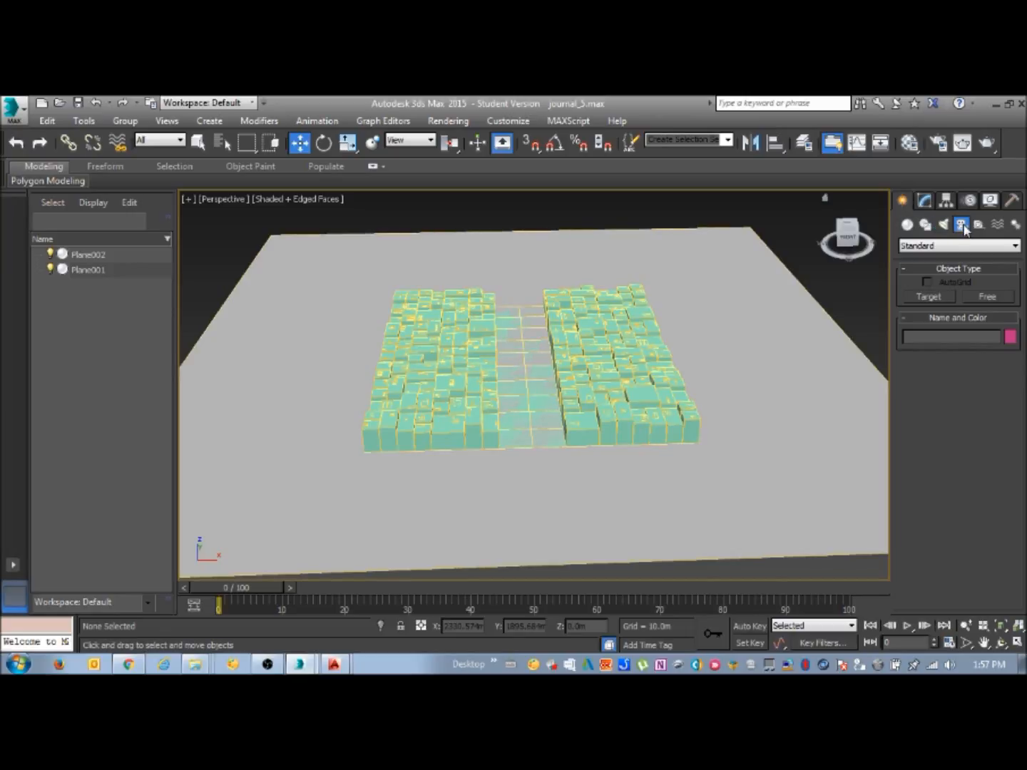
pyautogui.click(987, 294)
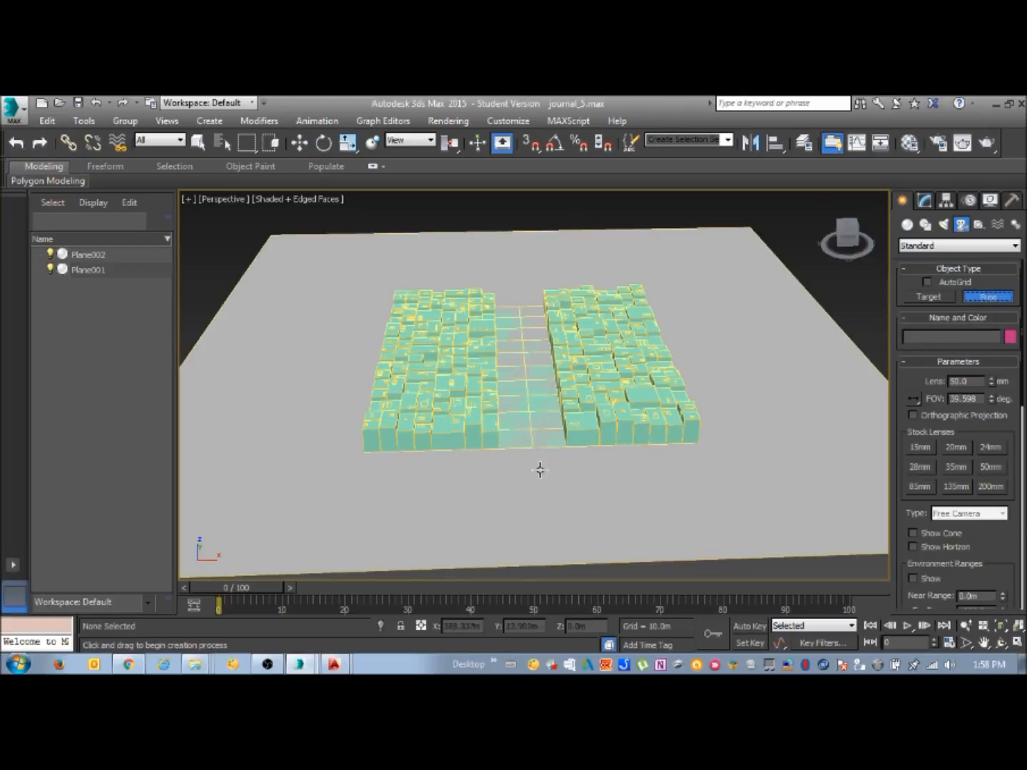
pyautogui.click(538, 468)
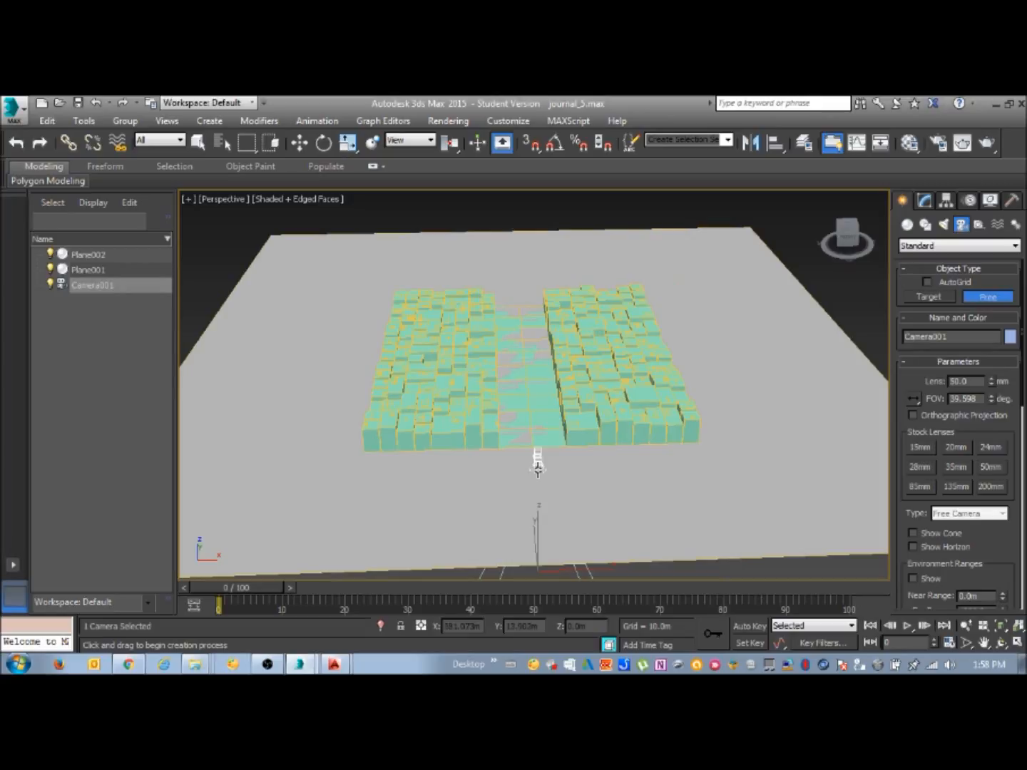
pyautogui.click(299, 143)
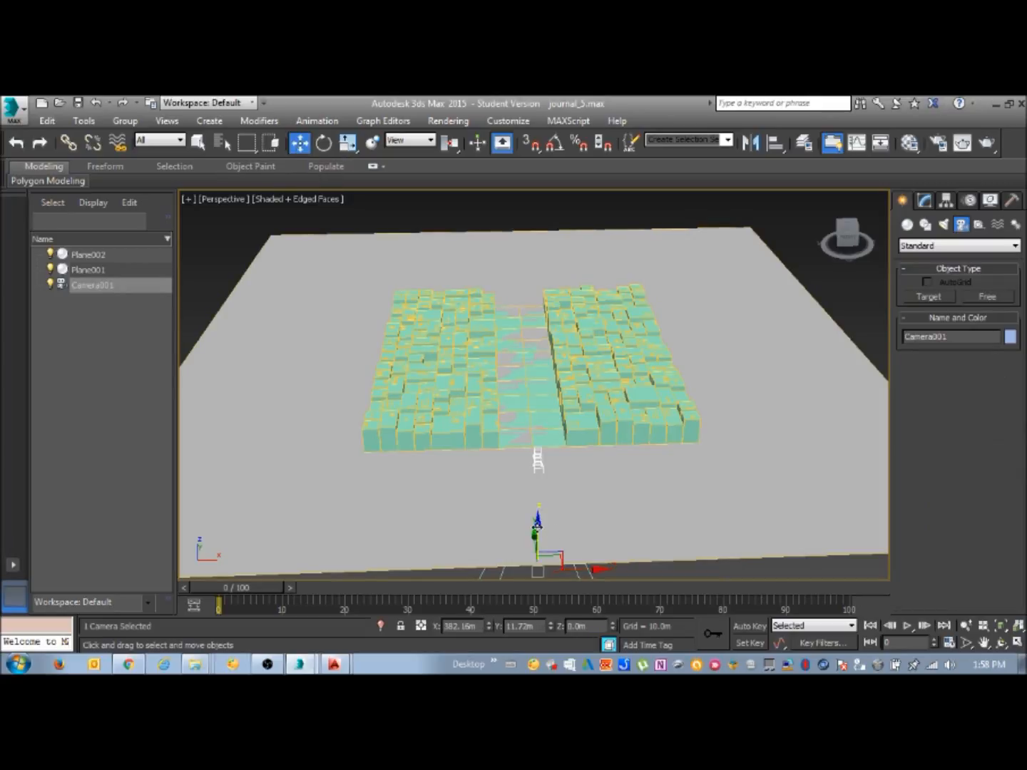
pyautogui.moveTo(546, 536); pyautogui.dragTo(540, 452)
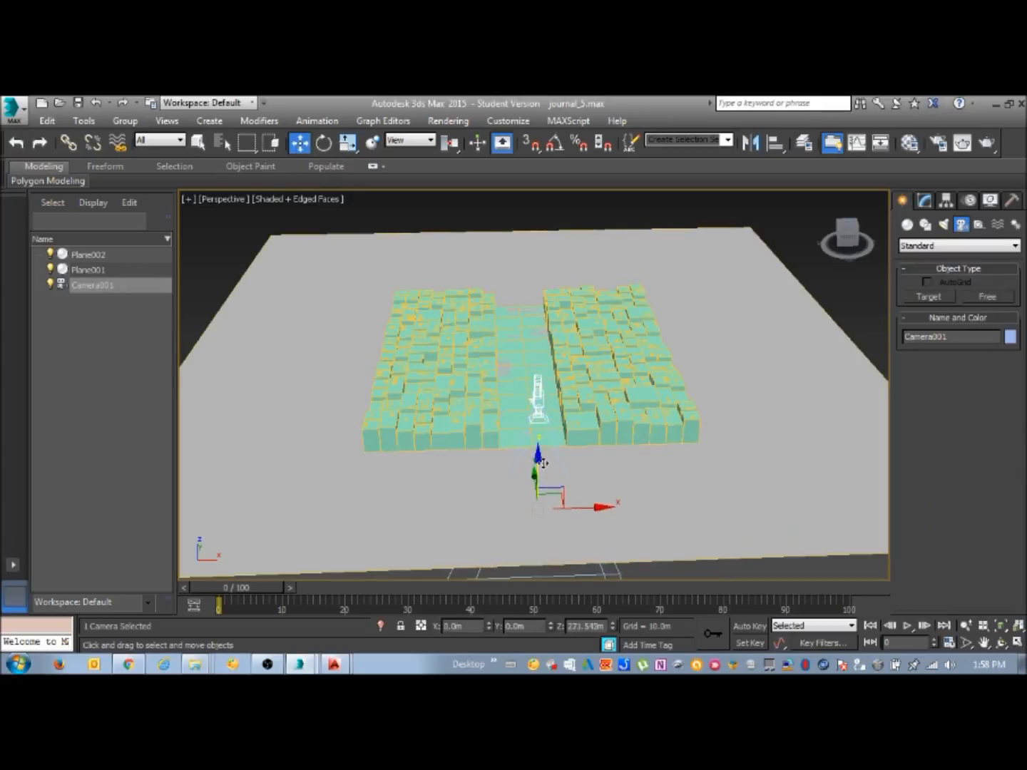
pyautogui.moveTo(595, 499)
pyautogui.mouseDown()
pyautogui.moveTo(575, 503)
pyautogui.moveTo(608, 496)
pyautogui.moveTo(589, 491)
pyautogui.moveTo(600, 489)
pyautogui.mouseUp()
# Rotate the free camera about 80 degrees around its vertical axis and delete it
pyautogui.click(324, 143)
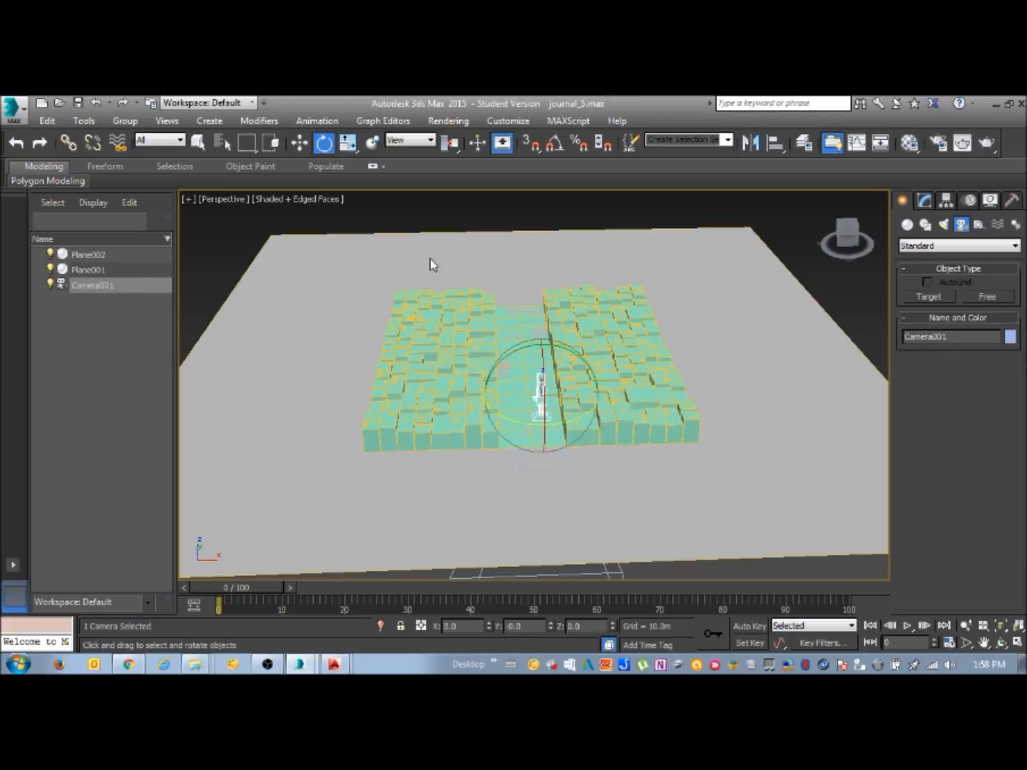
pyautogui.moveTo(541, 430); pyautogui.dragTo(708, 403)
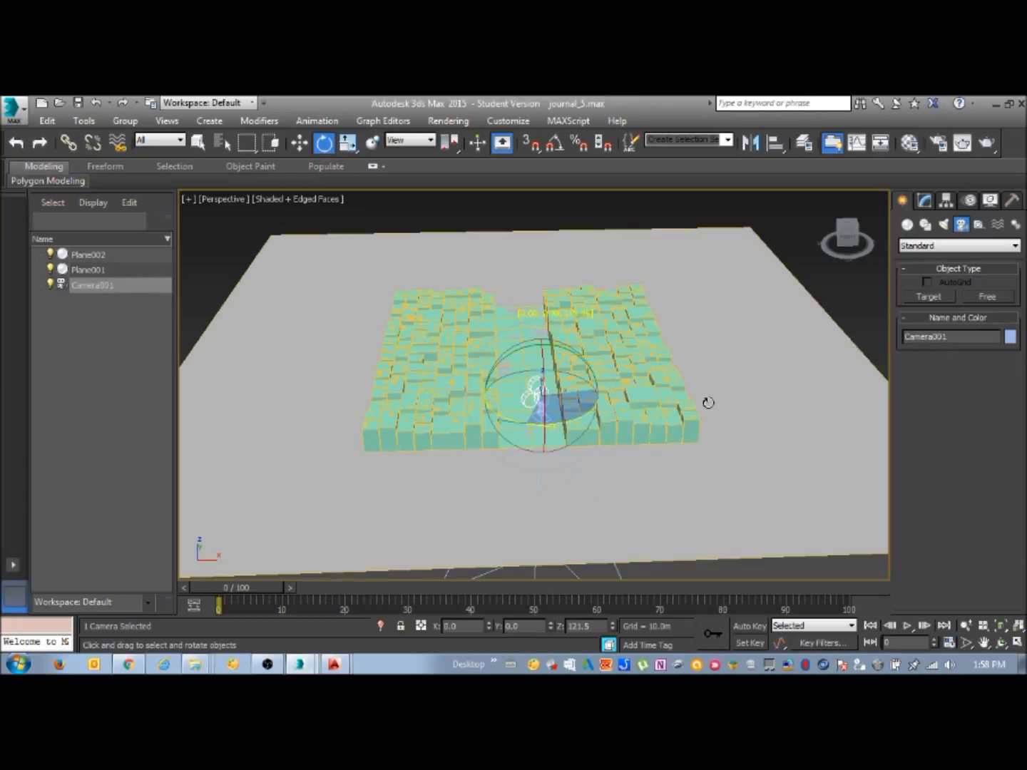
pyautogui.moveTo(708, 403); pyautogui.dragTo(644, 424)
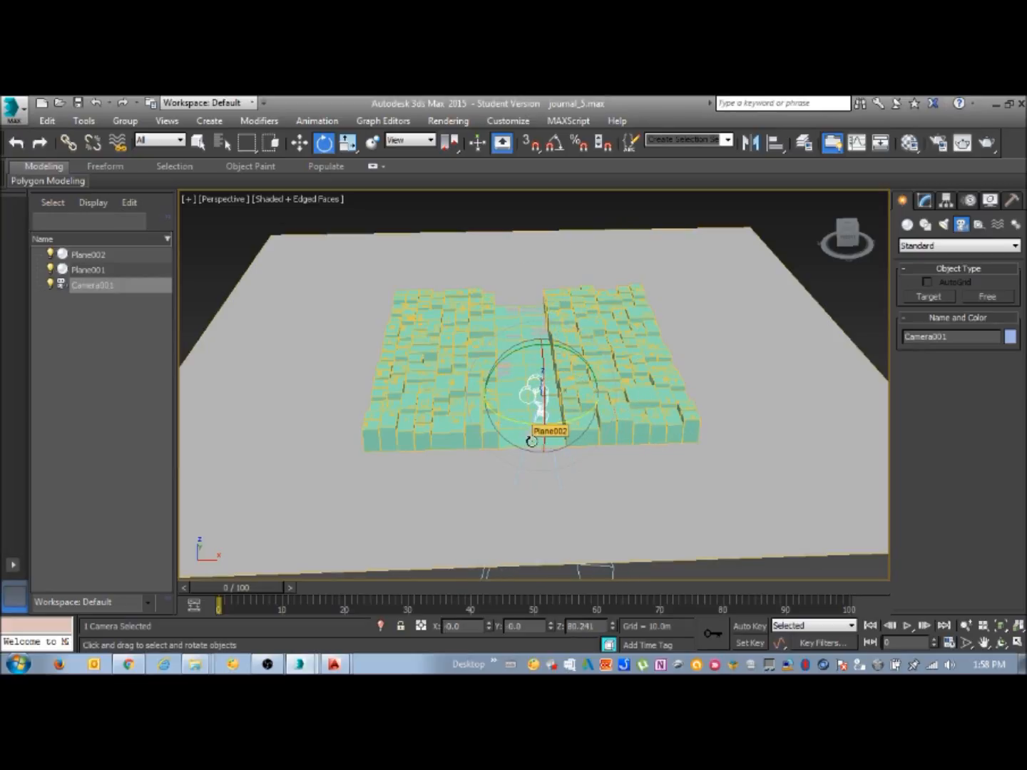
pyautogui.click(199, 142)
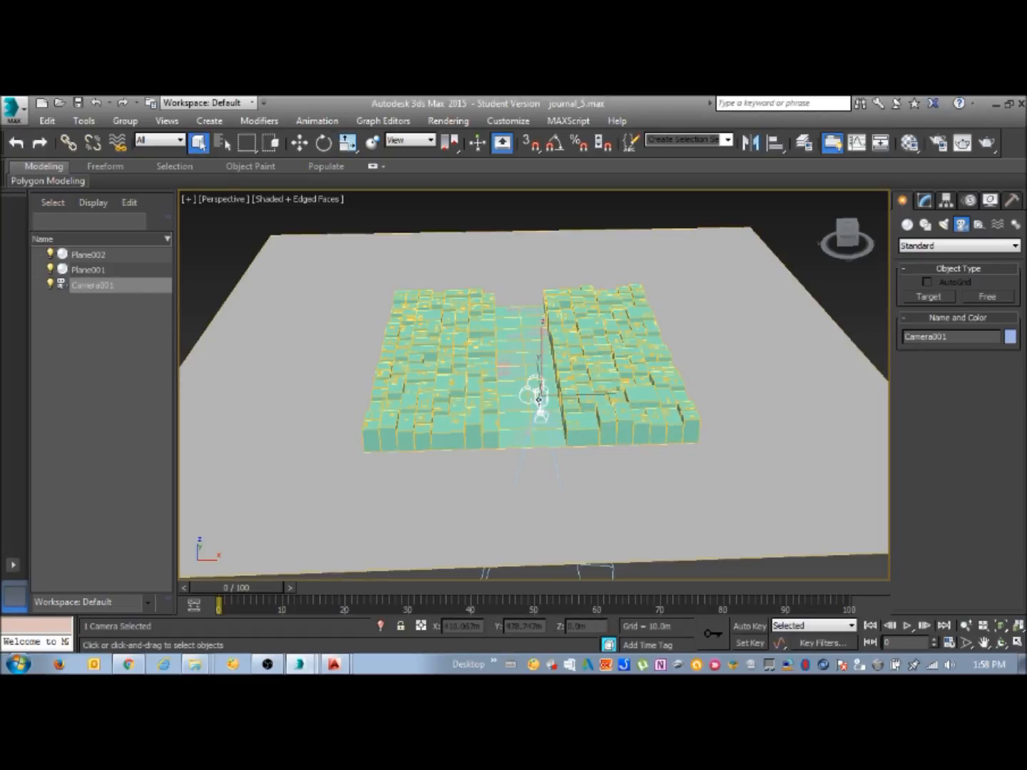
pyautogui.press('Delete')
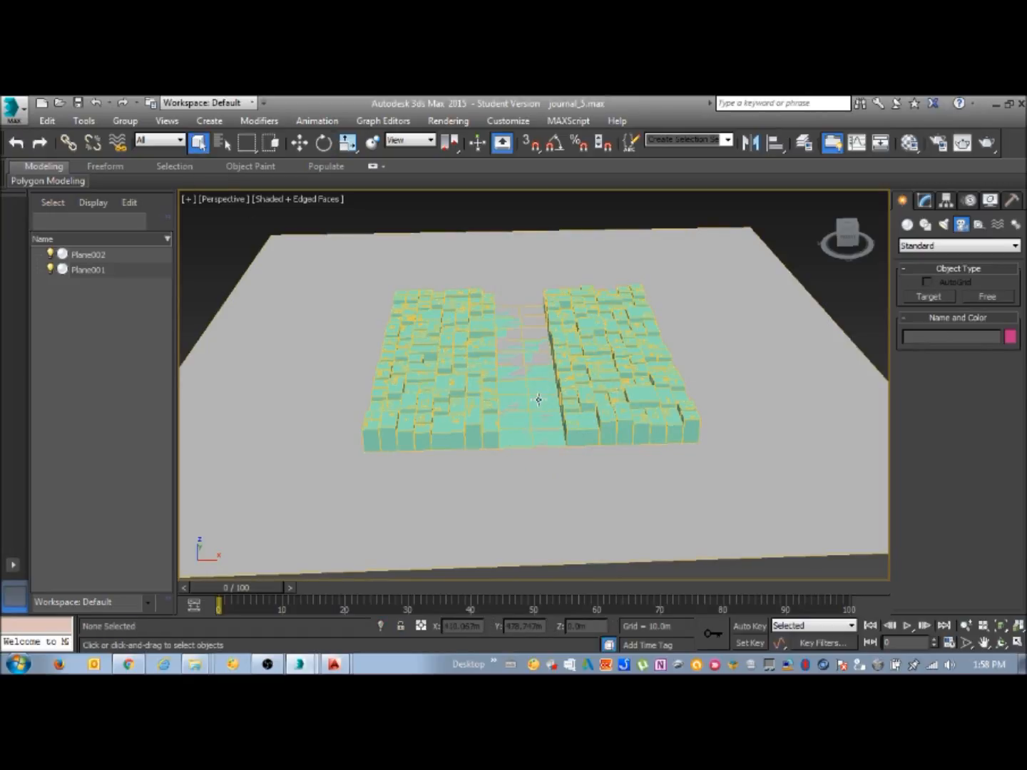
# Create a target camera in front of the street, aimed along the gap between the blocks, and show all four viewports
pyautogui.click(930, 296)
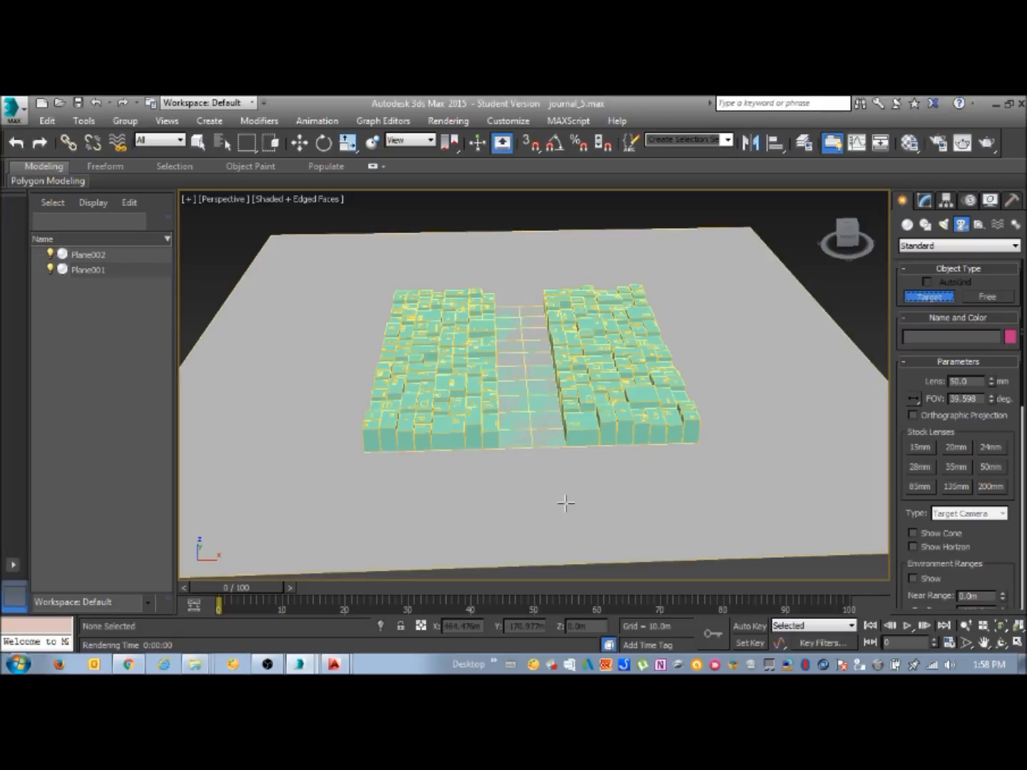
pyautogui.moveTo(537, 472); pyautogui.dragTo(523, 347)
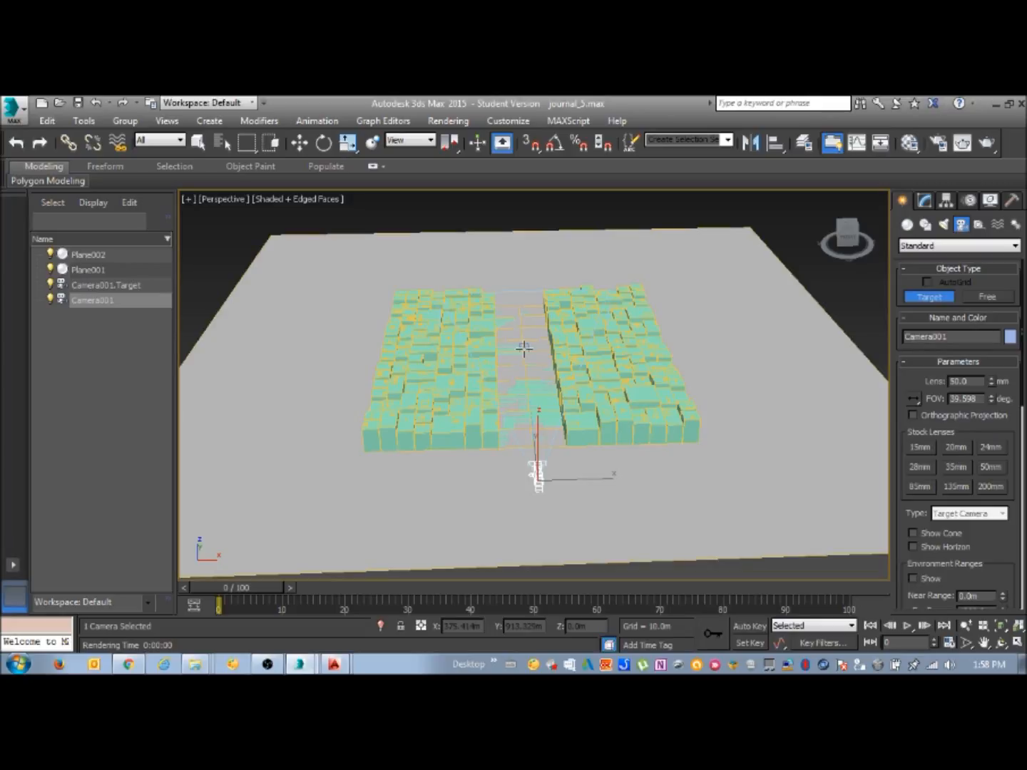
pyautogui.click(1018, 646)
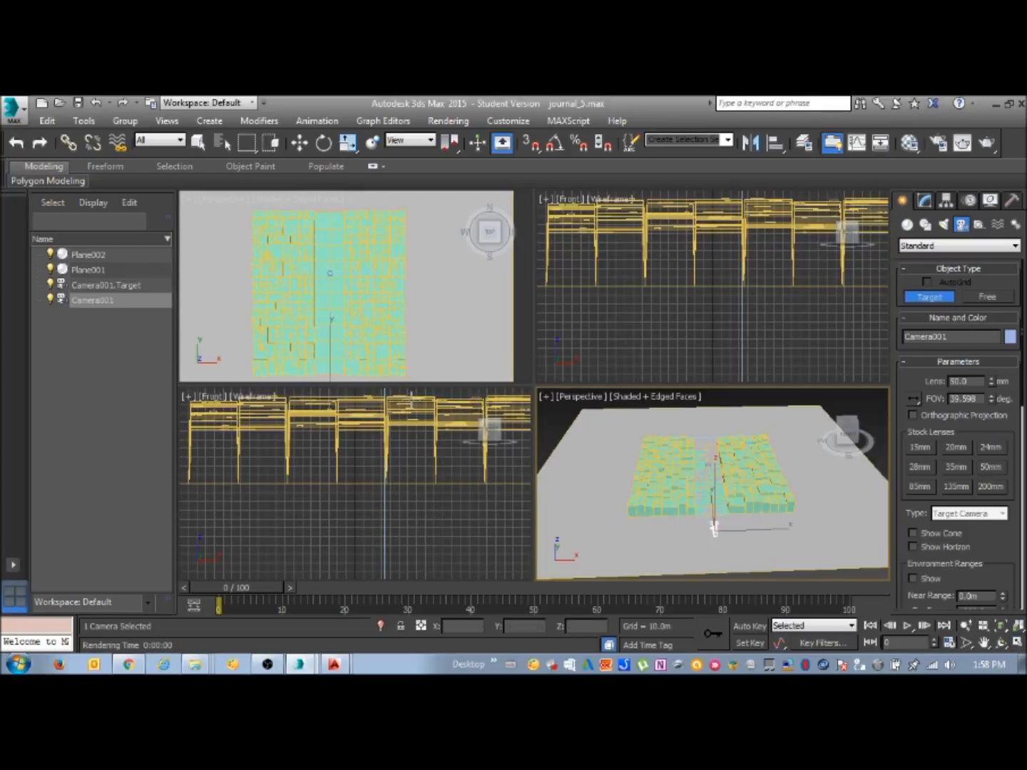
pyautogui.click(199, 144)
# Switch one of the Front viewports to the Camera001 view with Shaded display and check it at full size
pyautogui.click(211, 400)
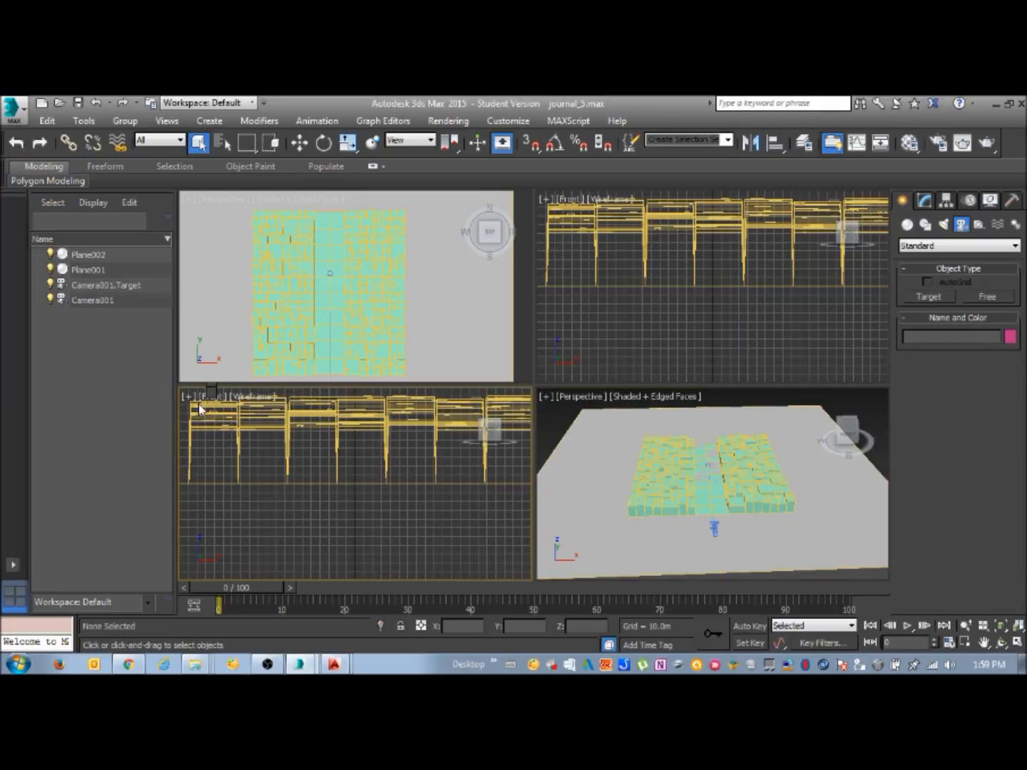
pyautogui.click(212, 400)
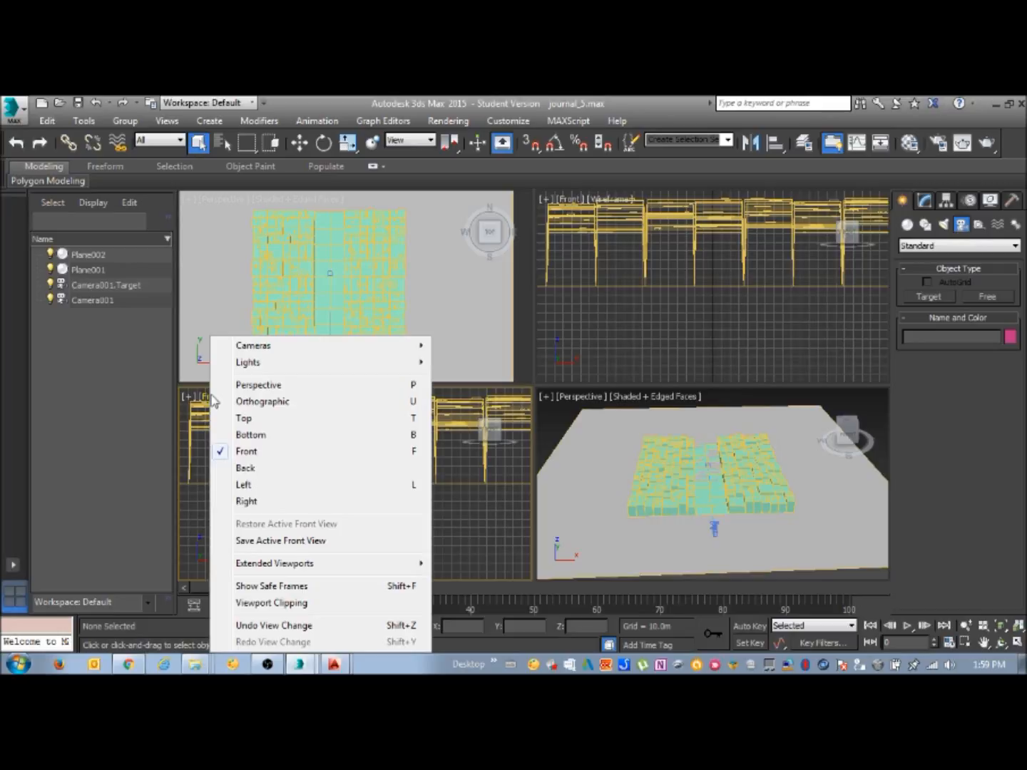
pyautogui.moveTo(245, 350)
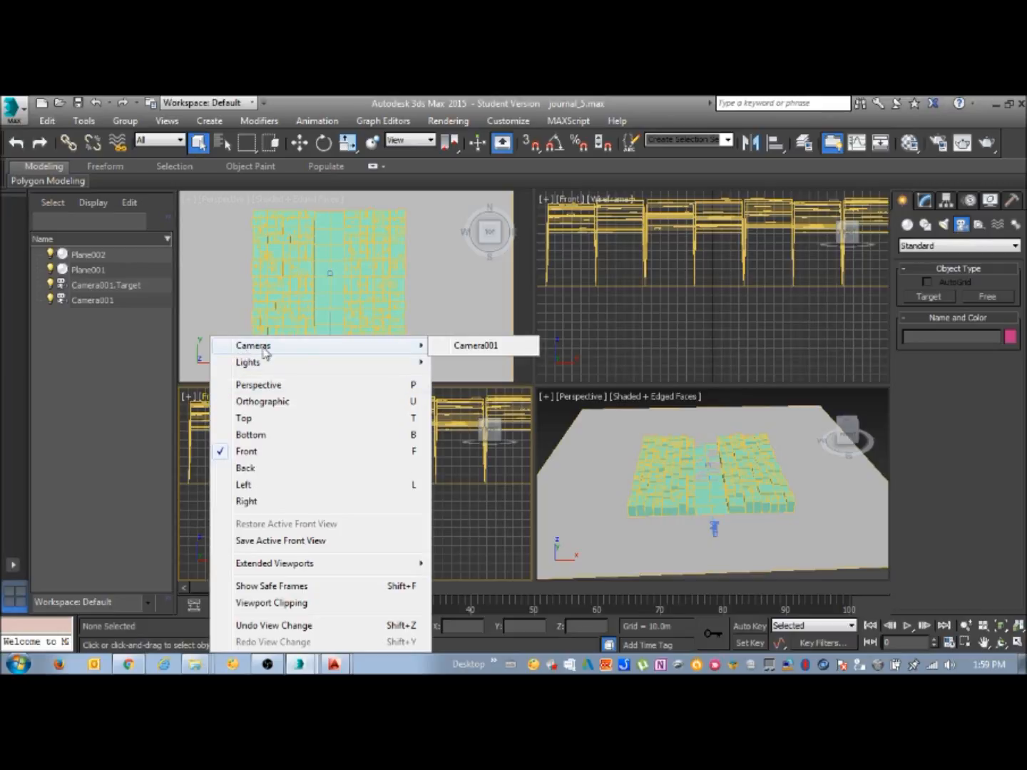
pyautogui.click(476, 346)
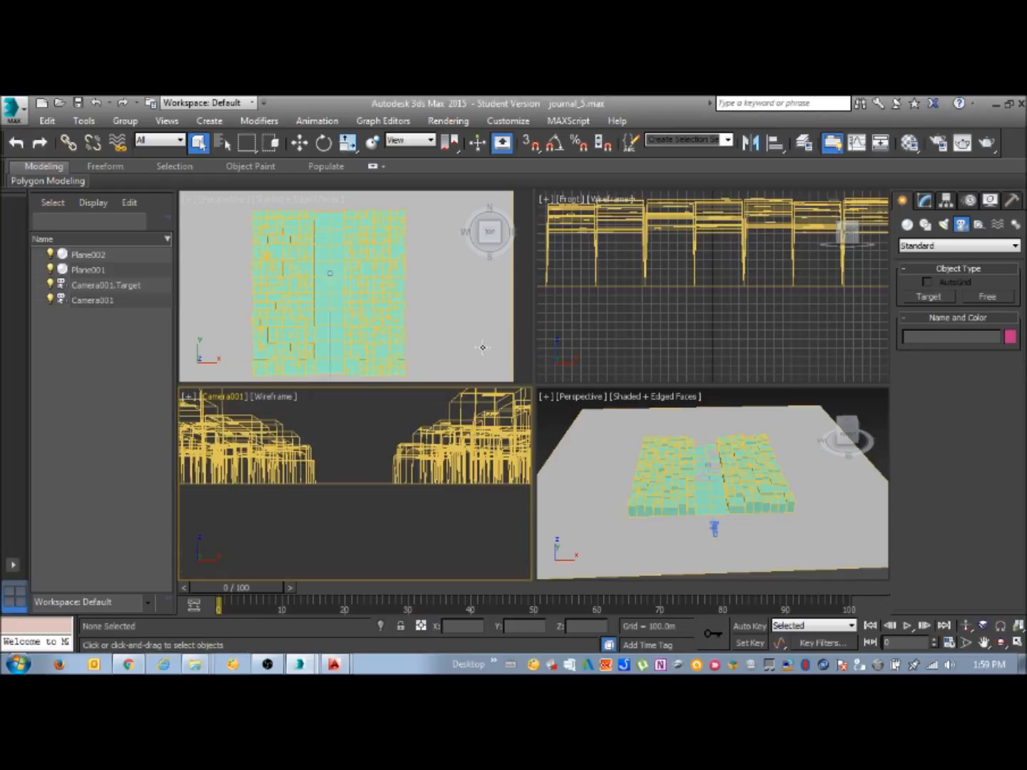
pyautogui.click(262, 397)
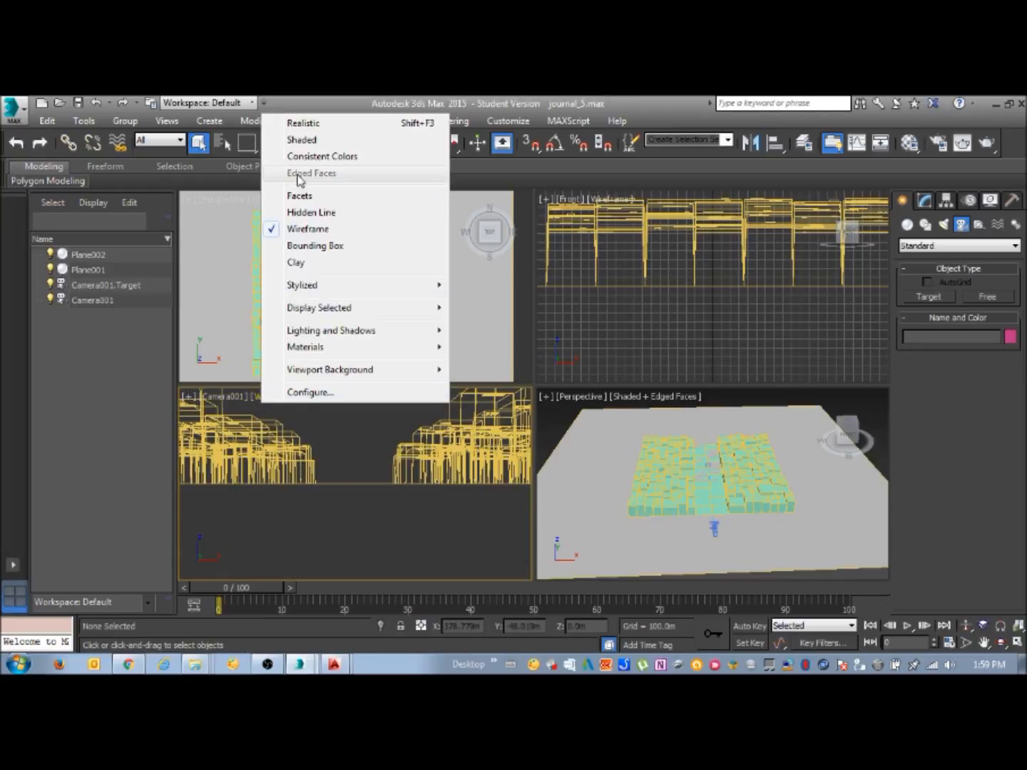
pyautogui.click(311, 141)
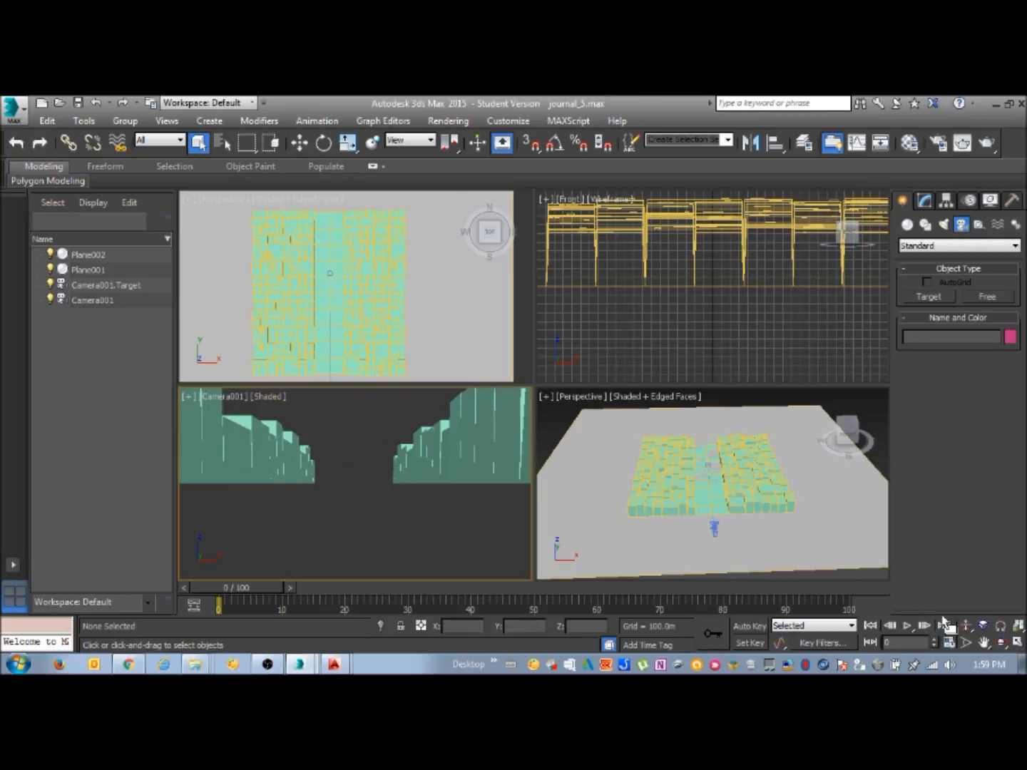
pyautogui.click(1015, 641)
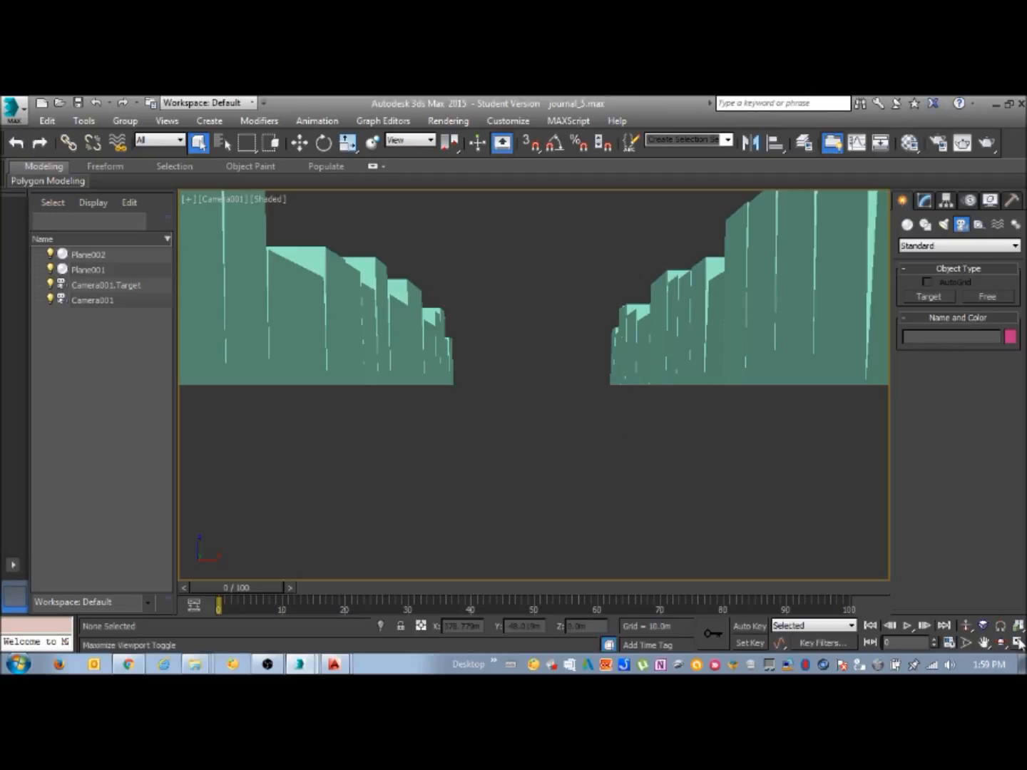
pyautogui.click(1016, 641)
# Raise Camera001 to eye level by setting its Z position to 1.7 m
pyautogui.click(714, 529)
pyautogui.scroll(3, 714, 527)
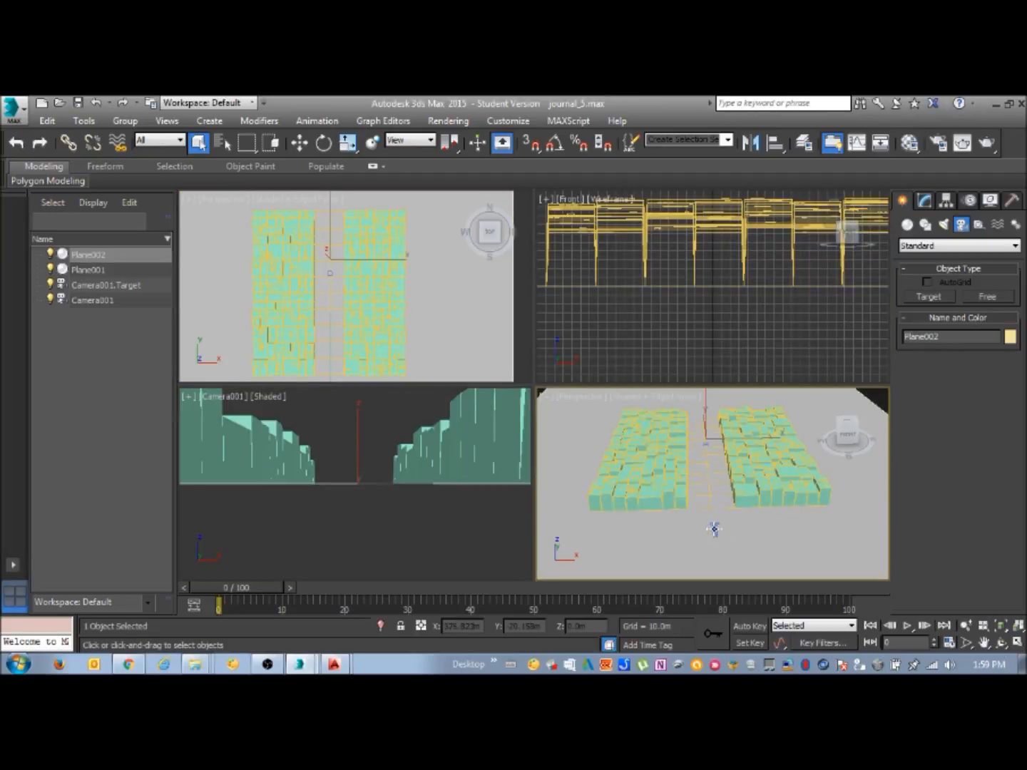
pyautogui.click(714, 528)
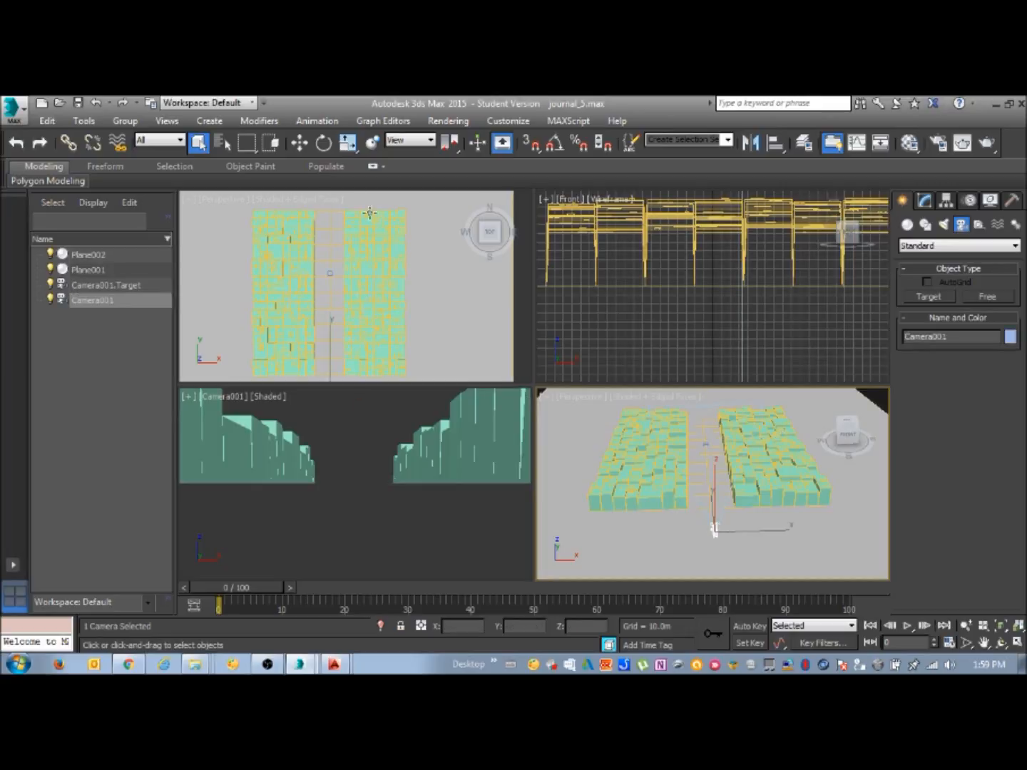
pyautogui.click(299, 143)
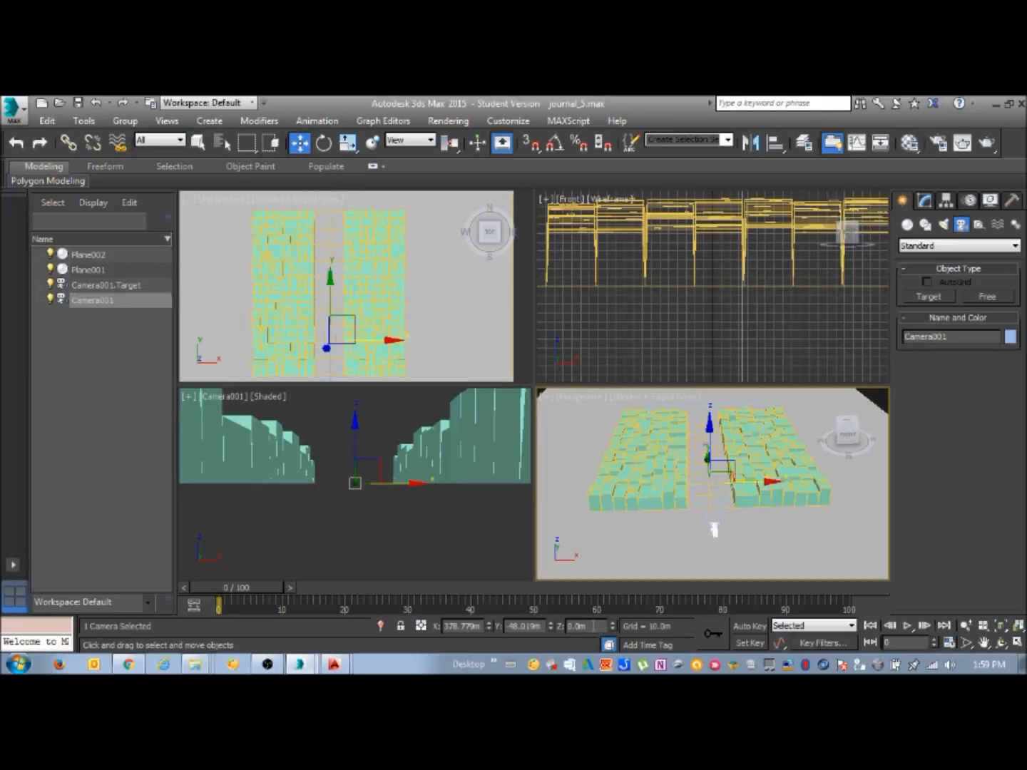
pyautogui.moveTo(594, 626); pyautogui.dragTo(567, 626)
pyautogui.write('1')
pyautogui.press('Return')
pyautogui.write('1.7')
pyautogui.press('Return')
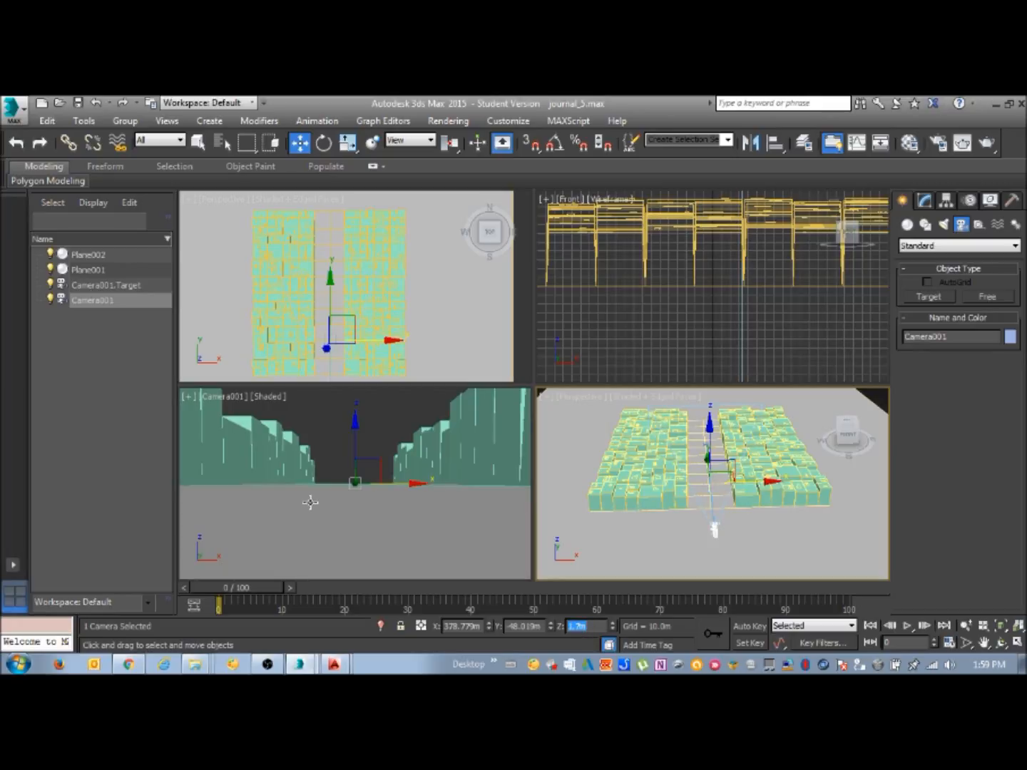
# Try moving Camera001 freely in its own view to about 10.5 m high, and restore its Z position to 1.7 m
pyautogui.moveTo(364, 471); pyautogui.dragTo(364, 470, button='middle')
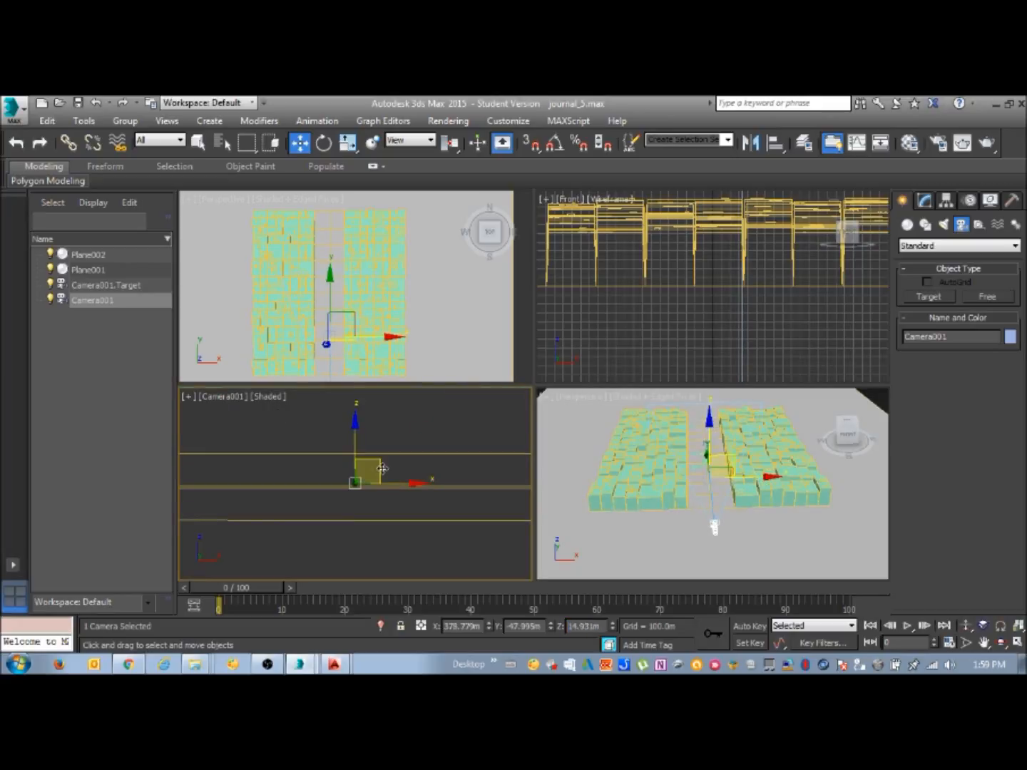
pyautogui.moveTo(382, 467); pyautogui.dragTo(372, 486)
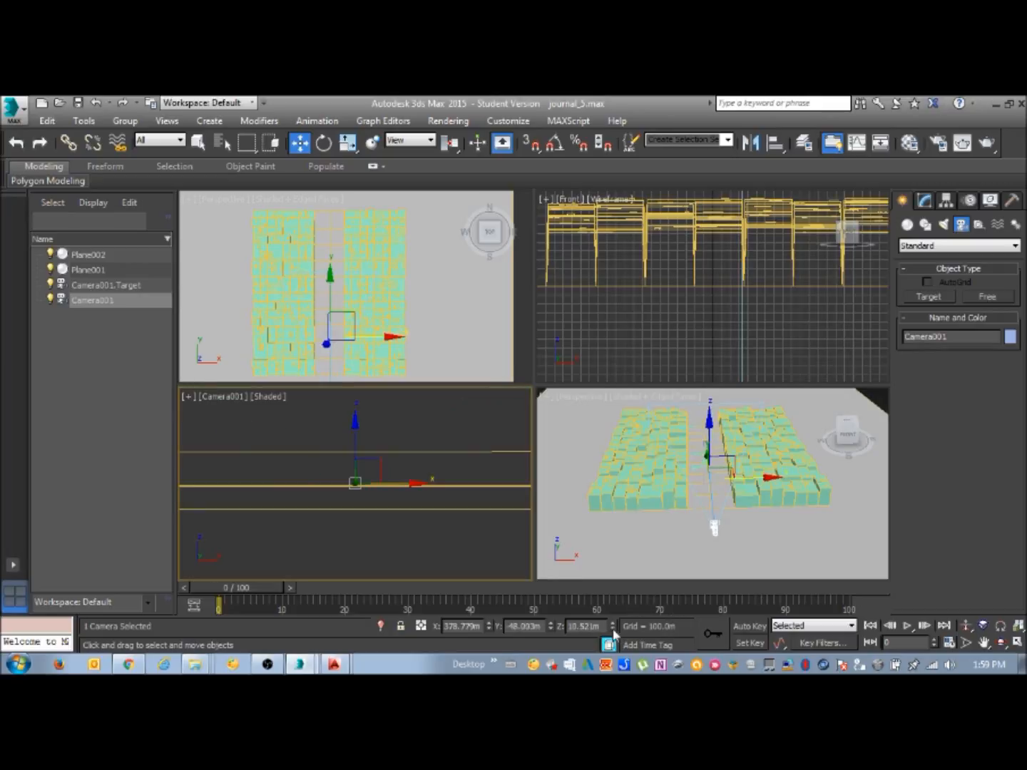
pyautogui.moveTo(601, 626); pyautogui.dragTo(567, 629)
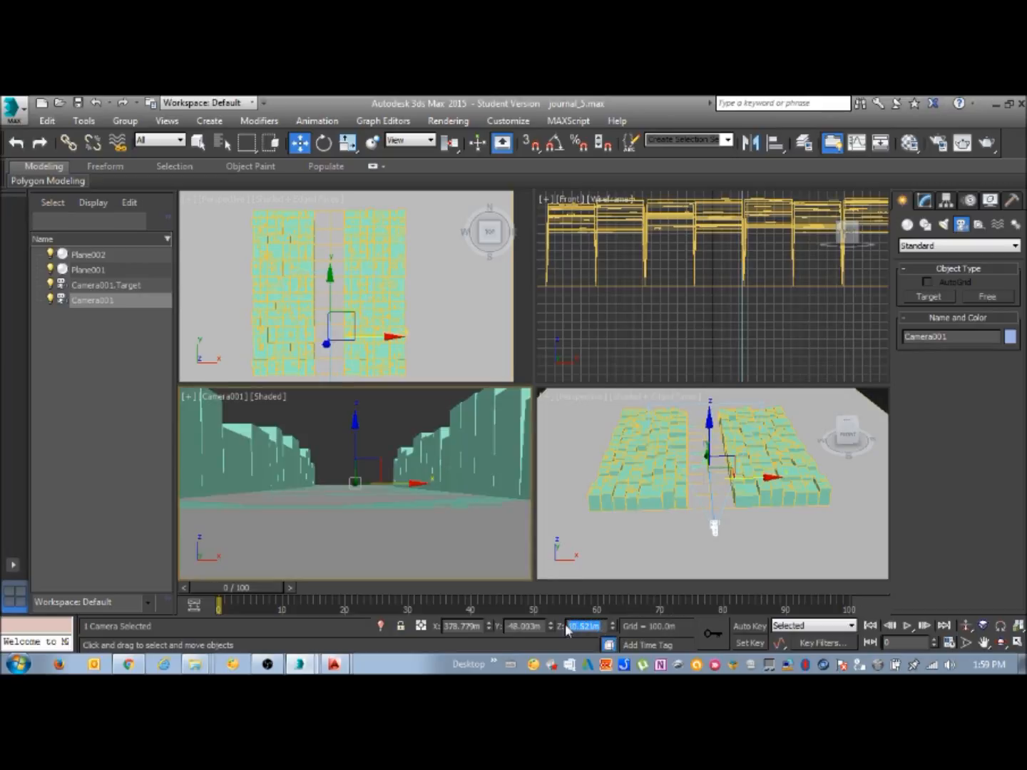
pyautogui.write('1.7')
pyautogui.press('Return')
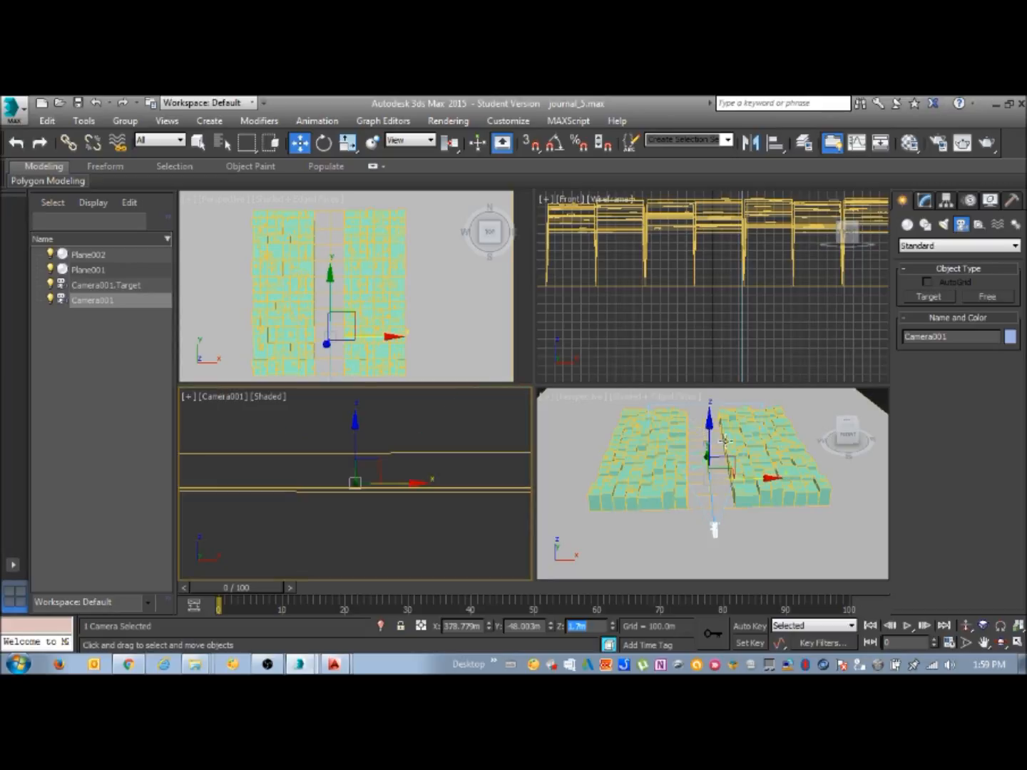
# Tilt the camera upward by setting the Z position of its target to 40 m
pyautogui.click(199, 143)
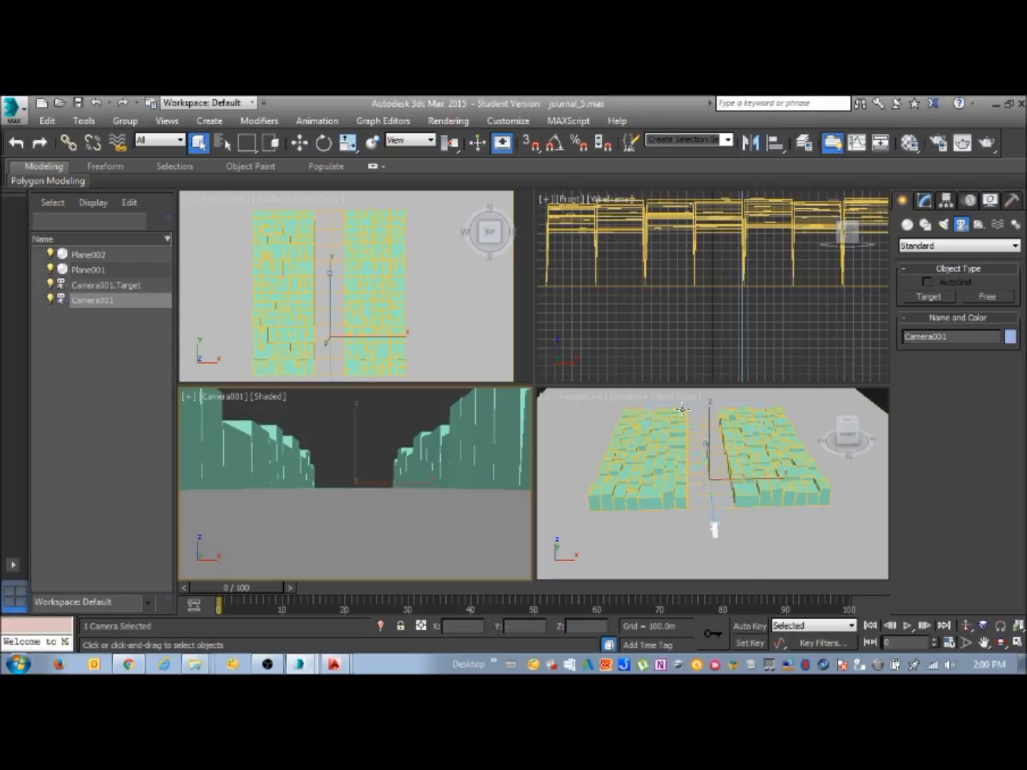
pyautogui.click(706, 443)
pyautogui.click(705, 444)
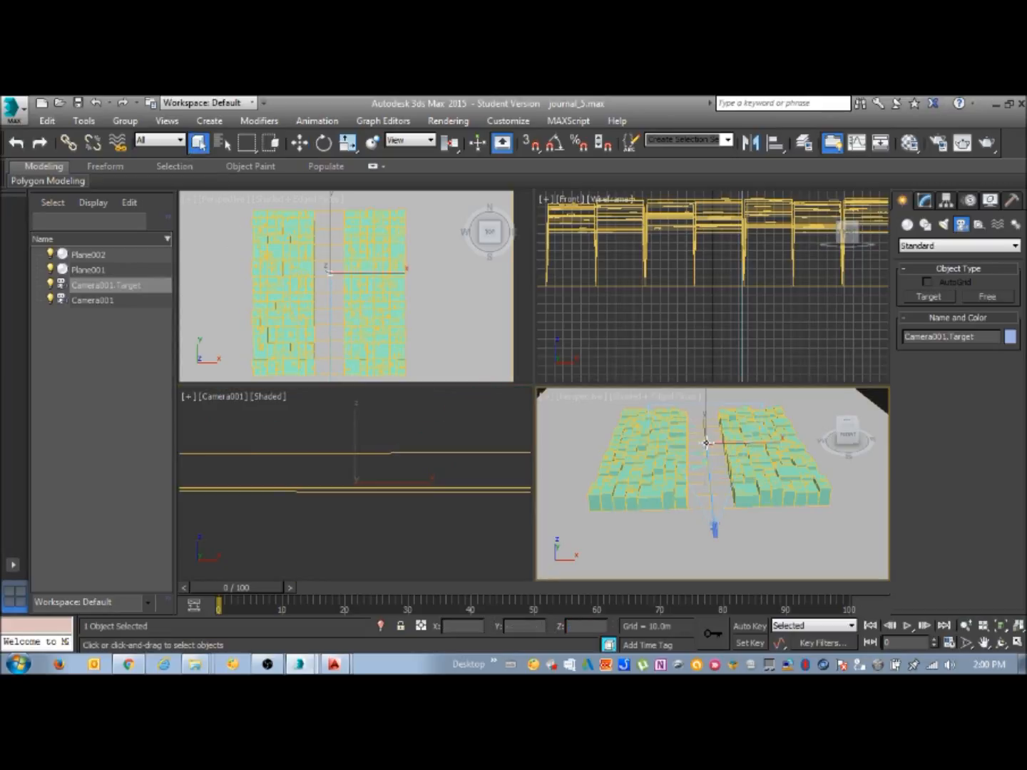
pyautogui.click(300, 143)
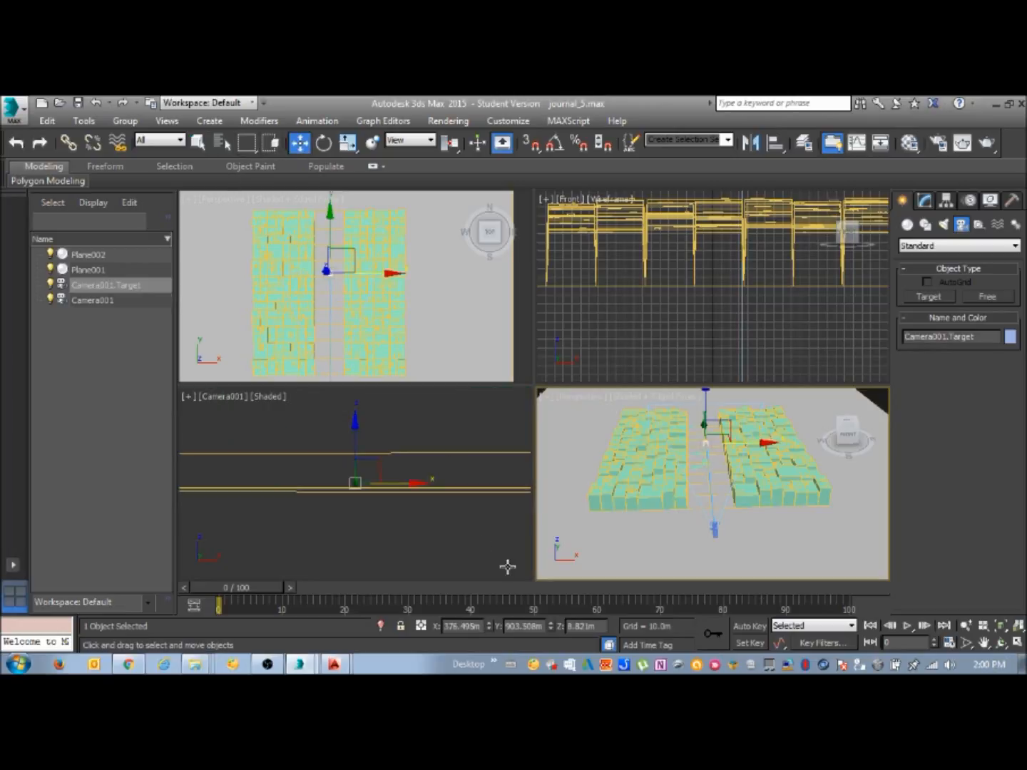
pyautogui.click(571, 626)
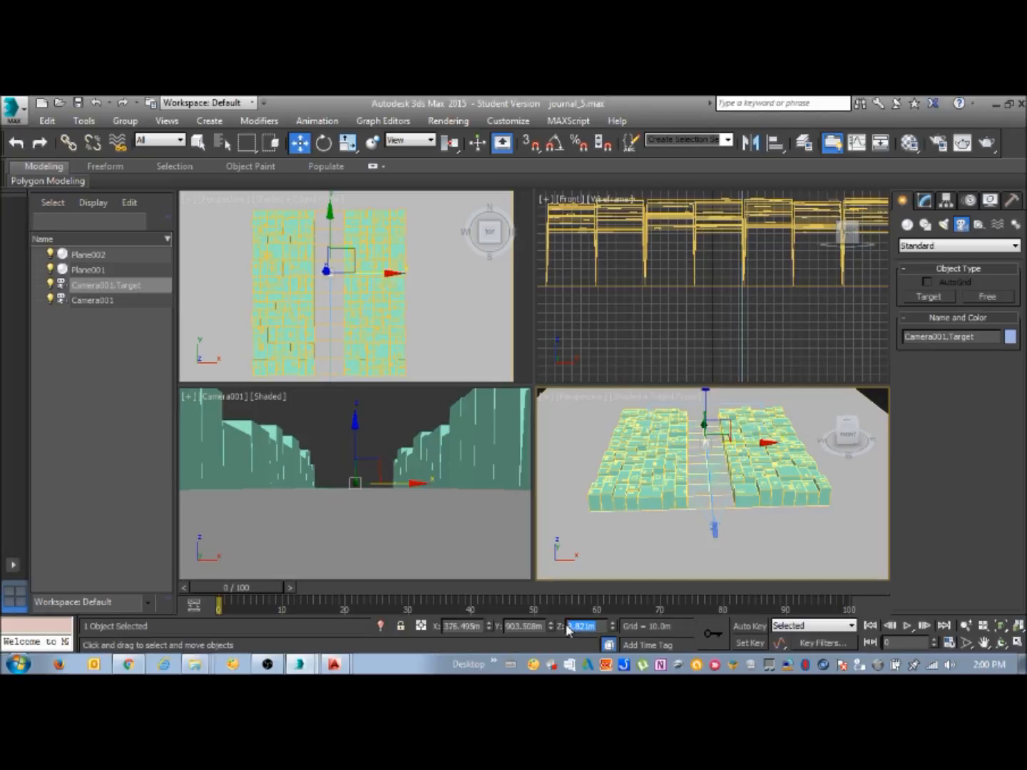
pyautogui.write('40')
pyautogui.press('Return')
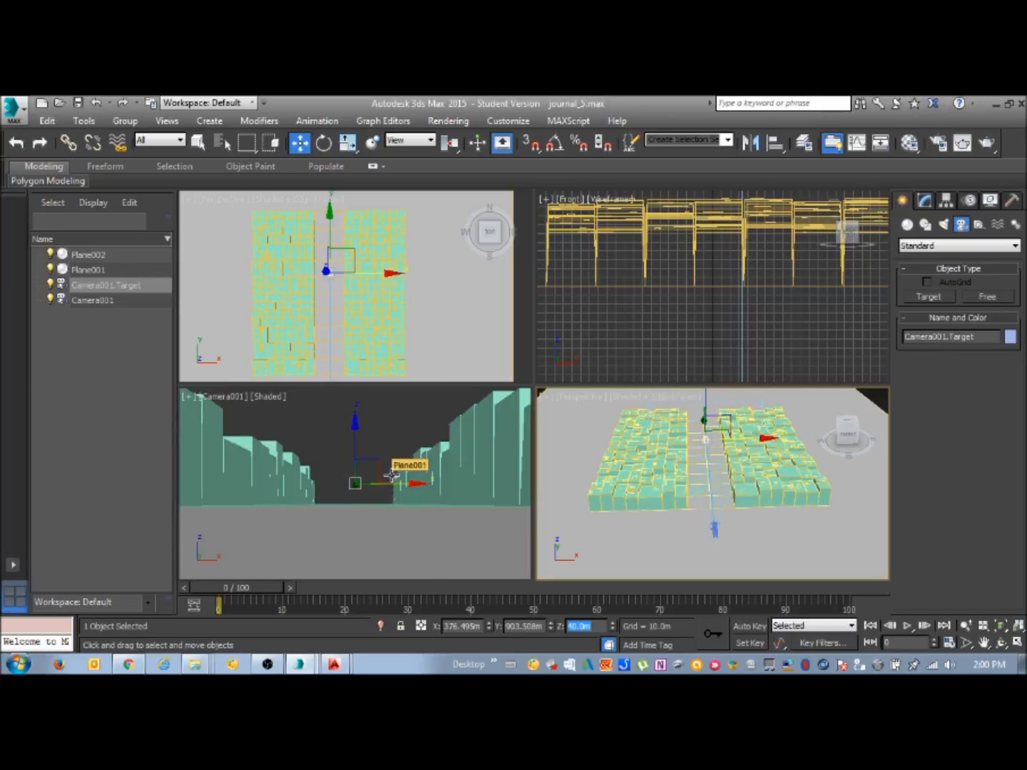
# Try the 15 mm and 200 mm stock lenses on Camera001, and restore the 50 mm lens
pyautogui.click(198, 142)
pyautogui.click(715, 529)
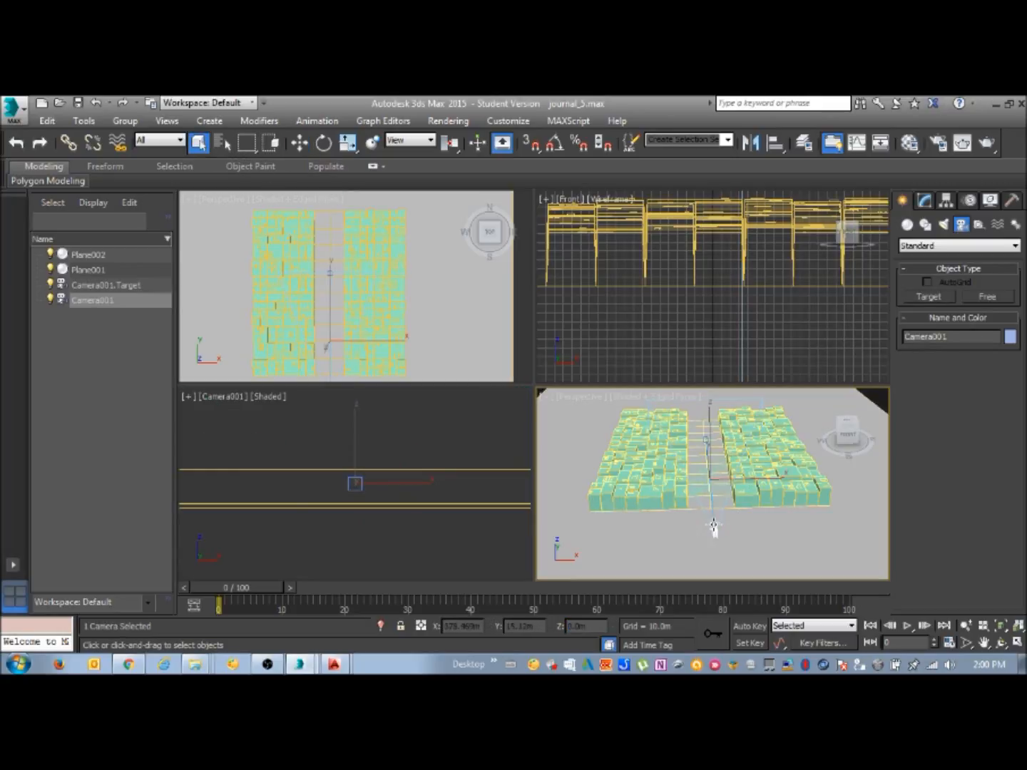
pyautogui.click(924, 201)
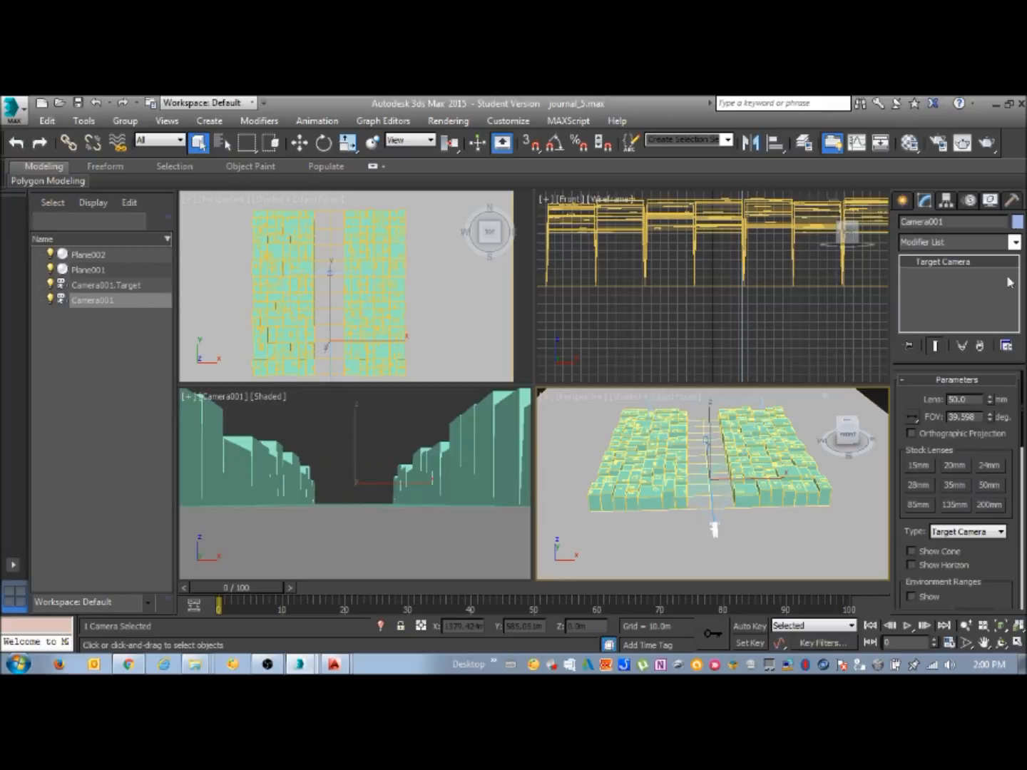
pyautogui.moveTo(1024, 424); pyautogui.dragTo(1024, 435)
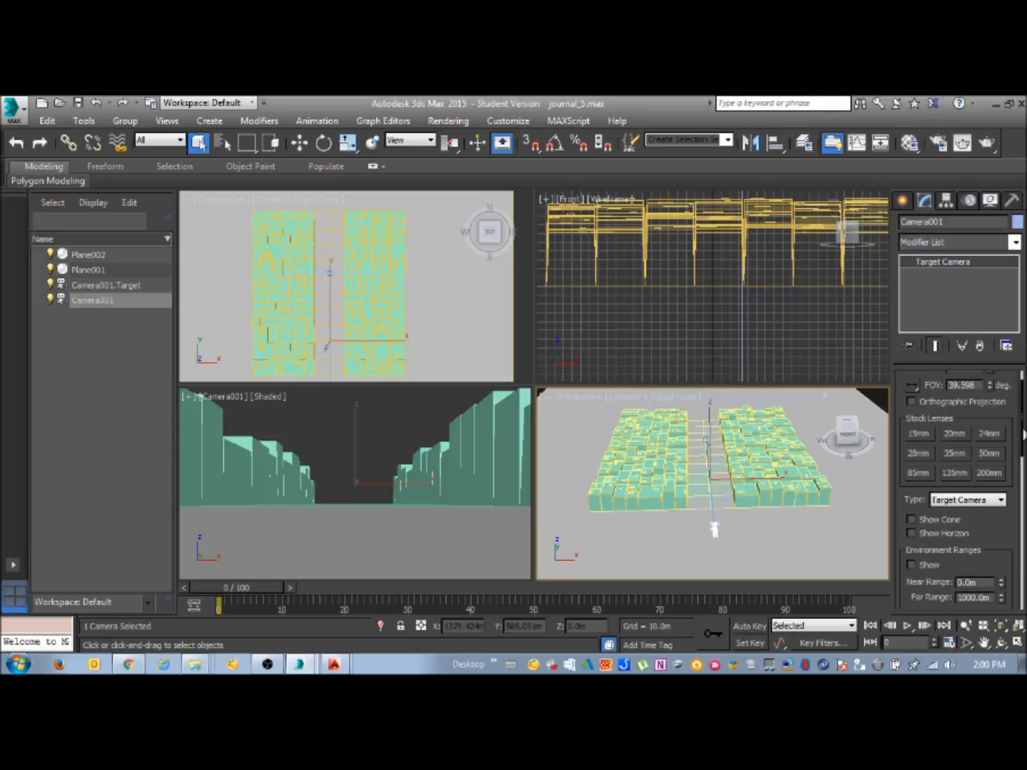
pyautogui.click(921, 435)
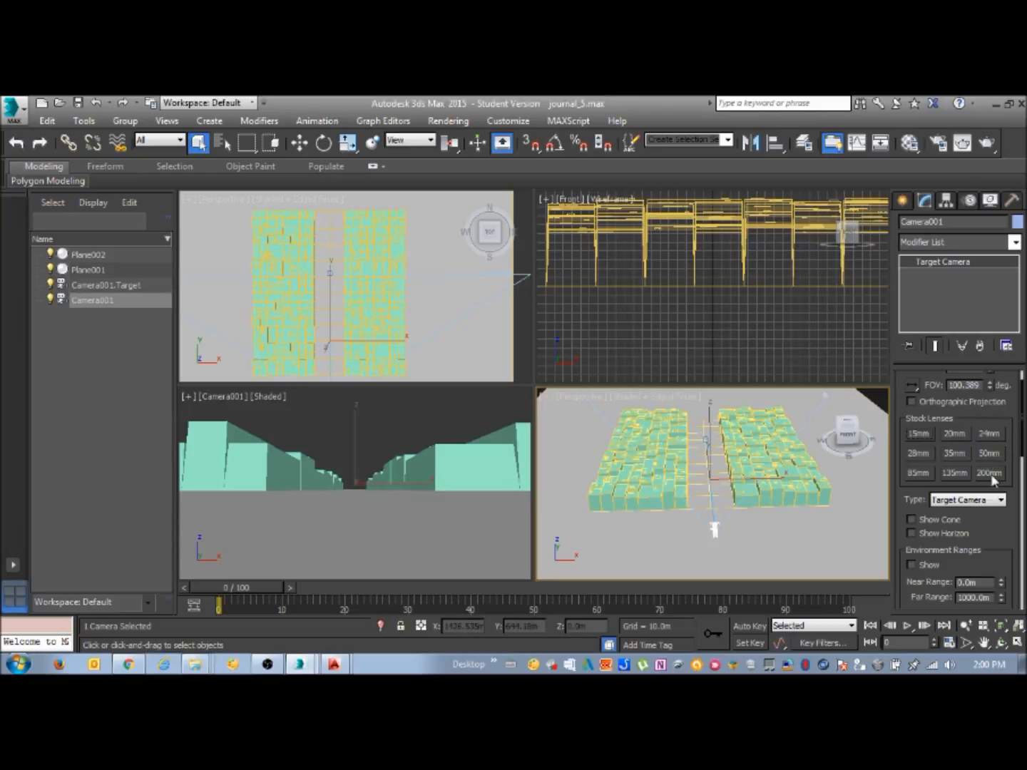
pyautogui.click(991, 473)
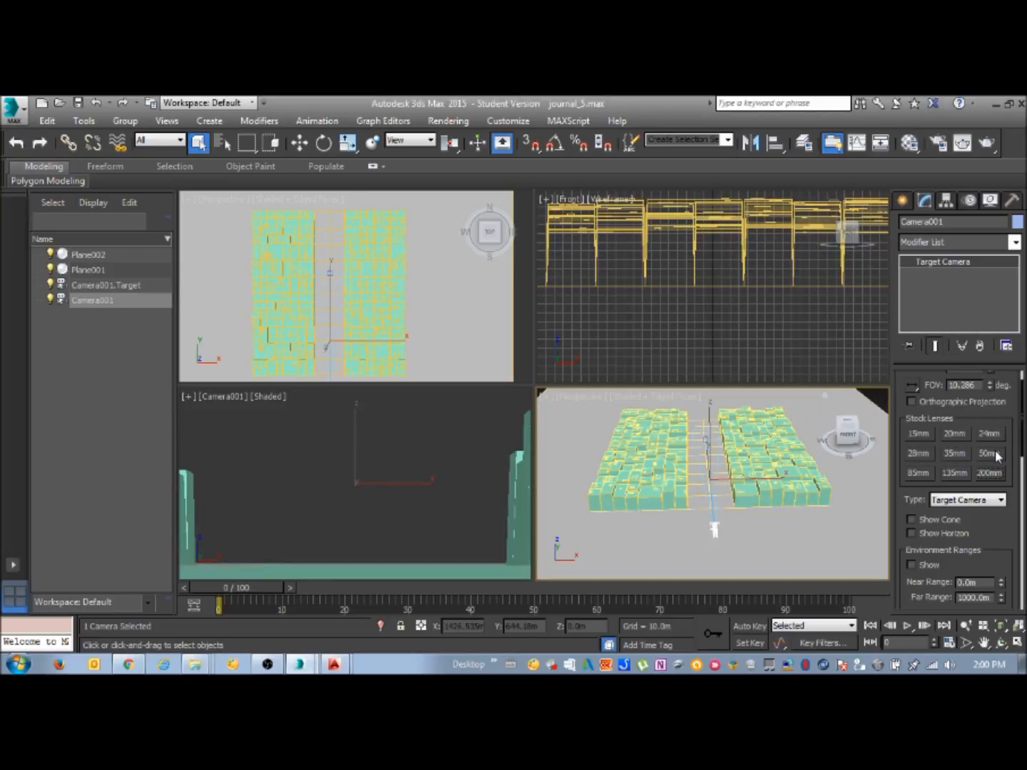
pyautogui.click(987, 454)
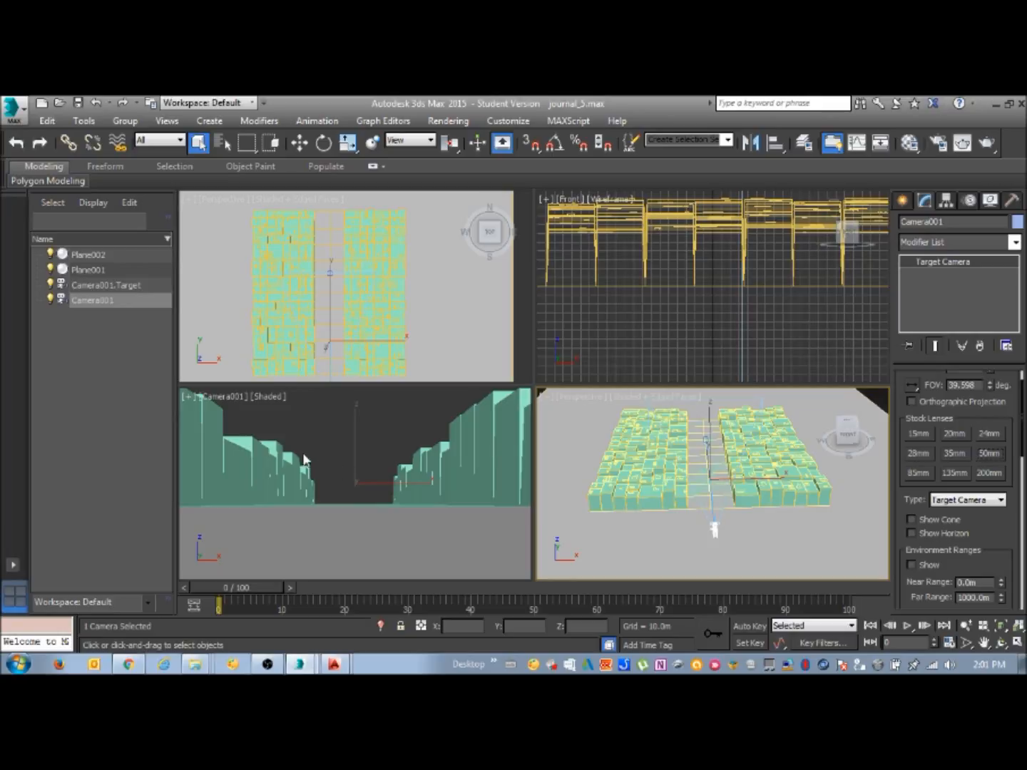
# Choose Camera001 as the view for the shaded street-level viewport and clear the selection
pyautogui.click(263, 396)
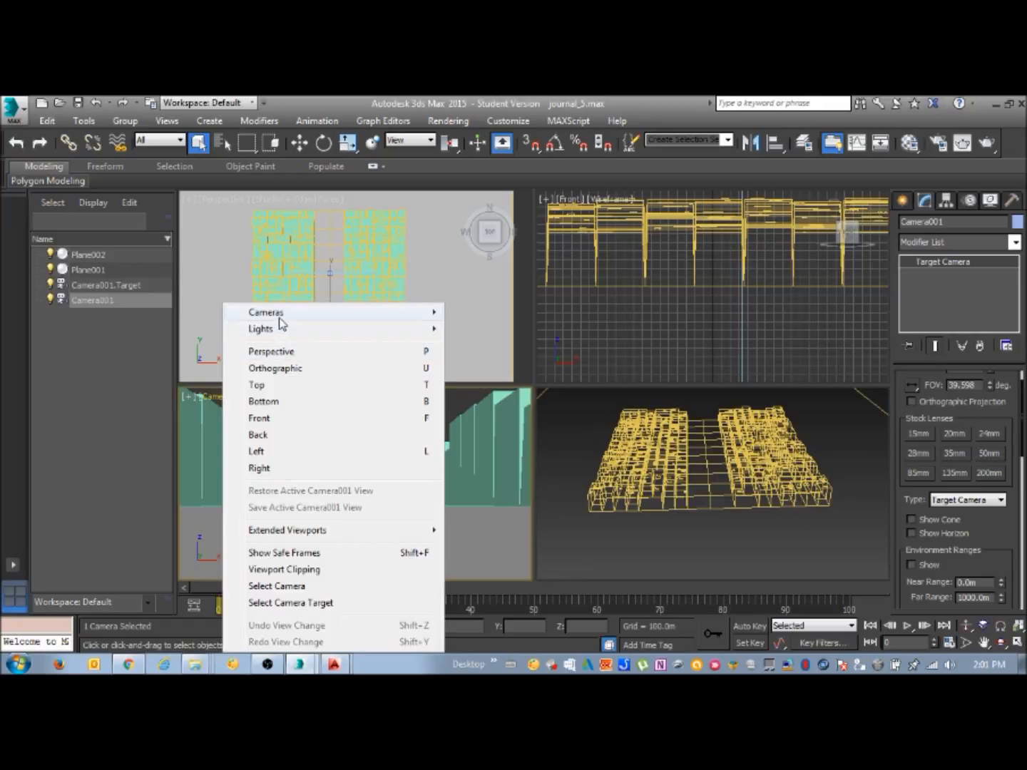
pyautogui.moveTo(342, 318)
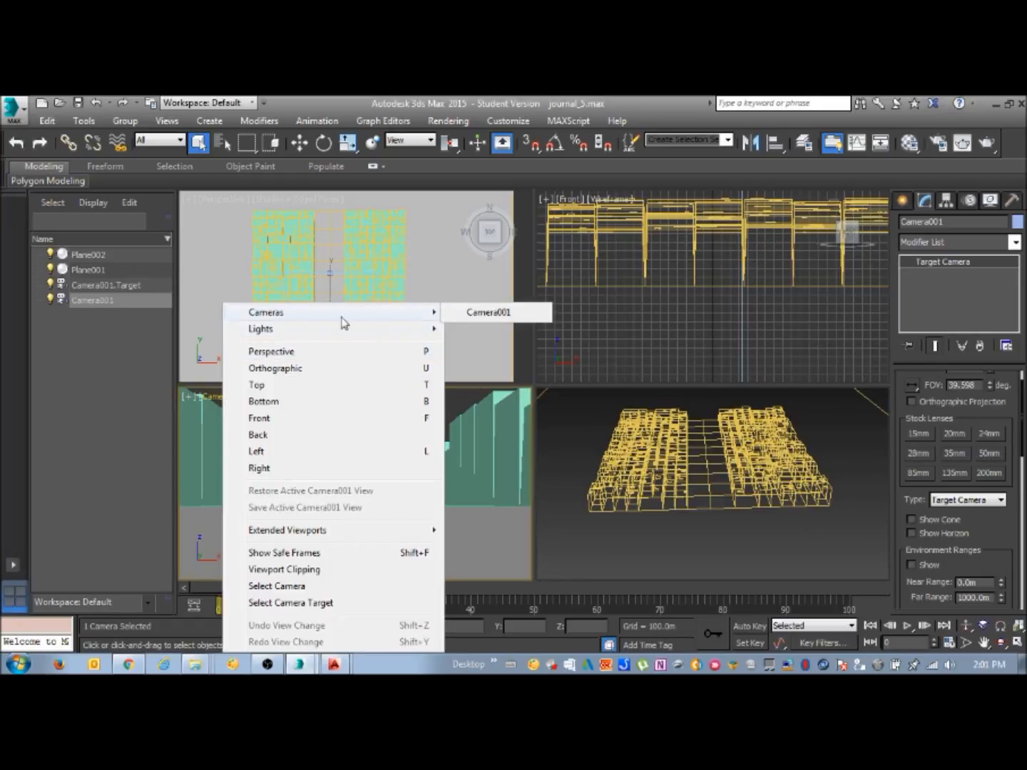
pyautogui.click(460, 315)
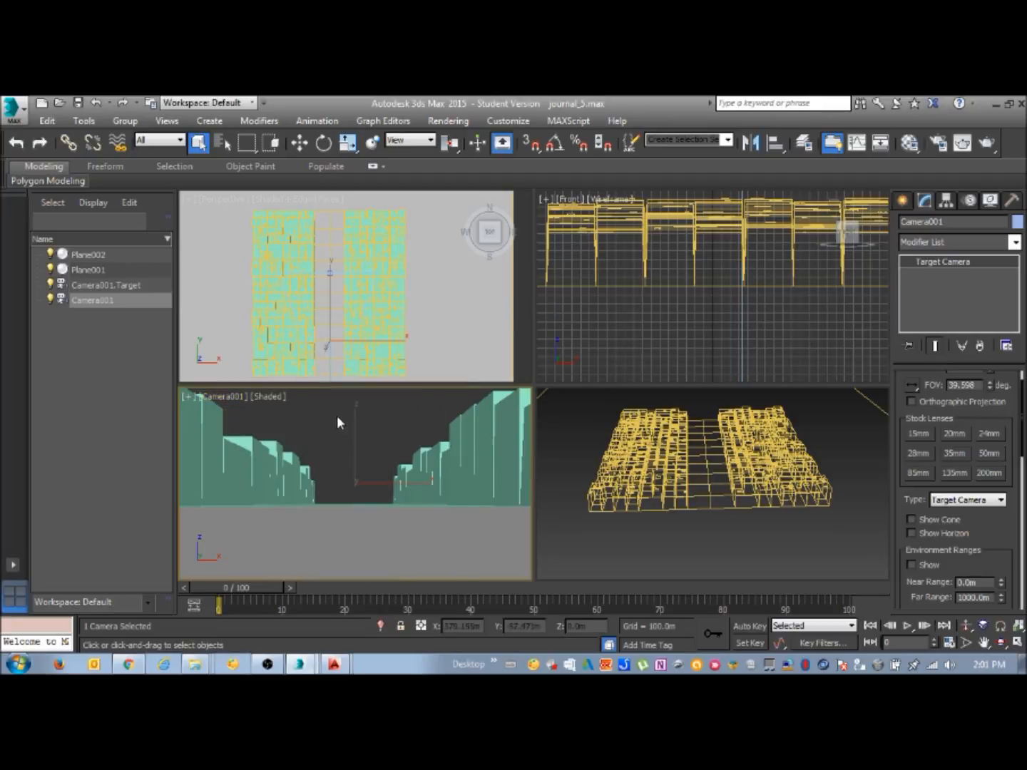
pyautogui.click(336, 421)
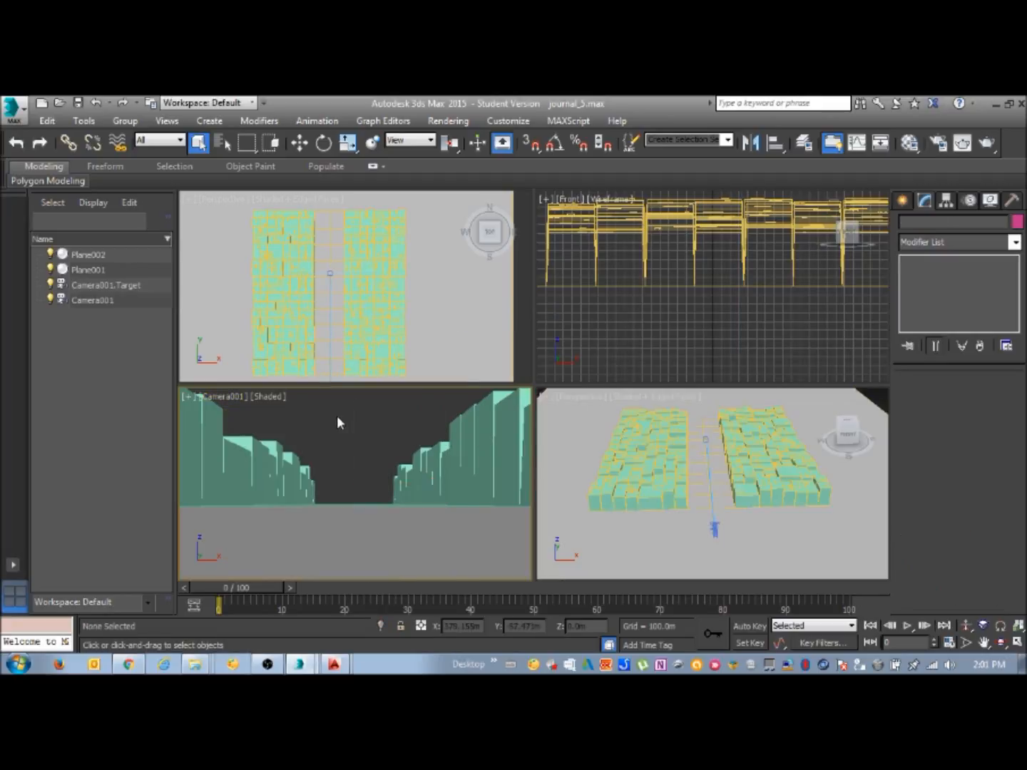
# Maximize the top-down perspective viewport and frame both city blocks in it
pyautogui.click(222, 235)
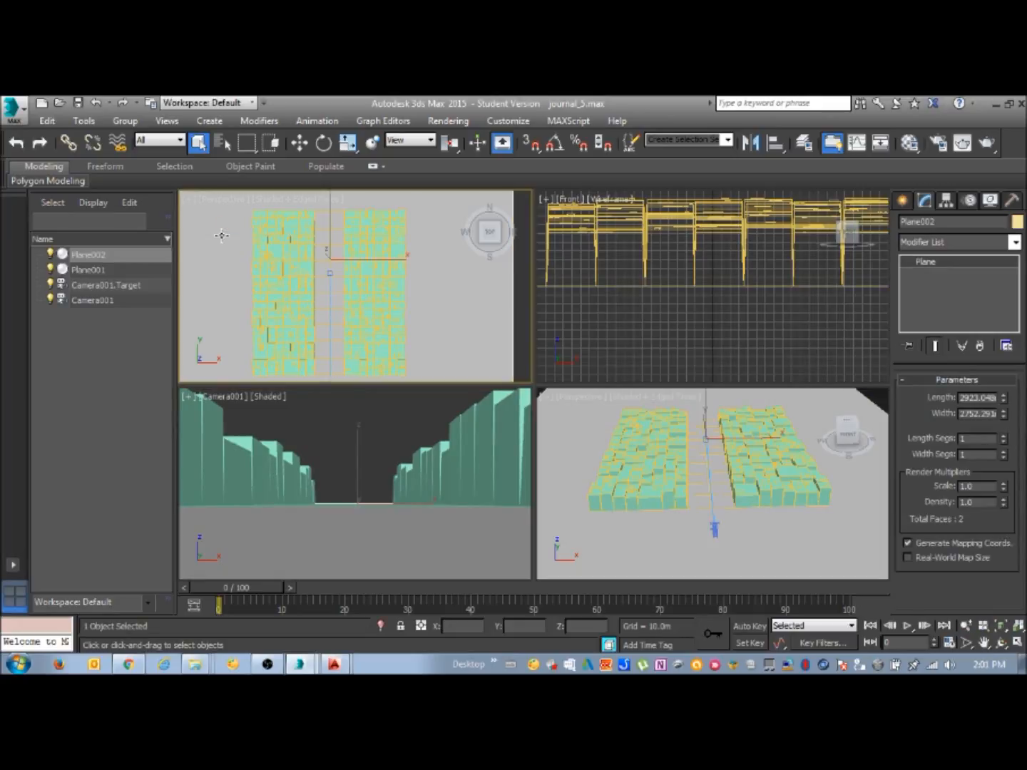
pyautogui.click(1018, 644)
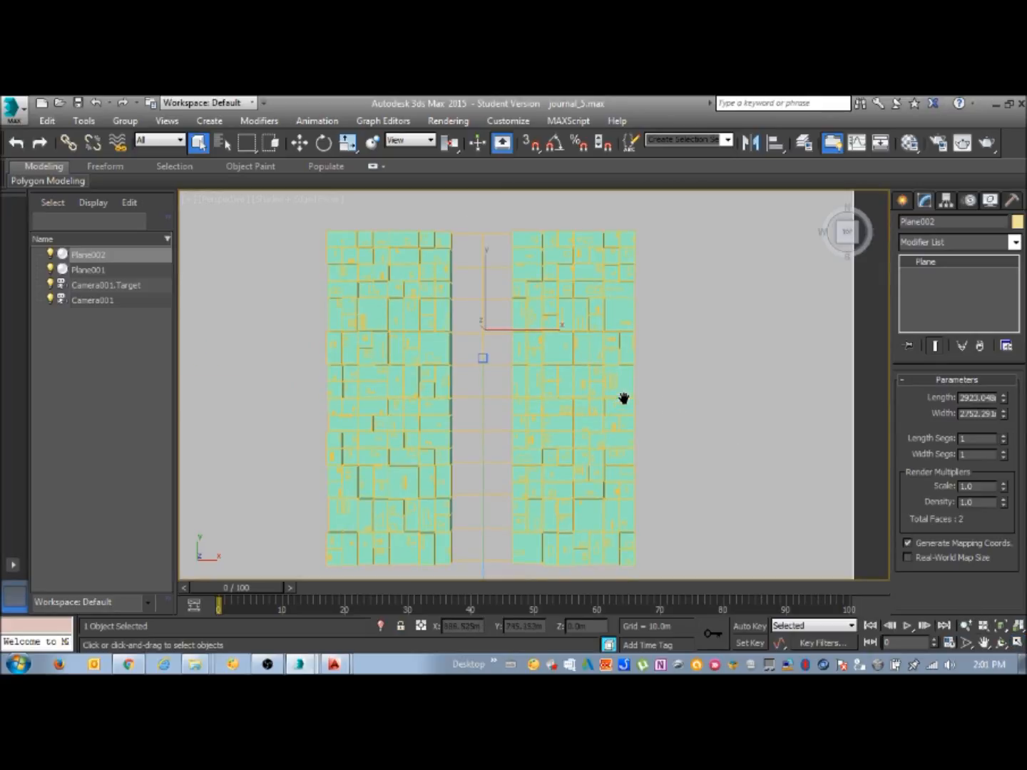
pyautogui.moveTo(624, 398); pyautogui.dragTo(629, 381, button='middle')
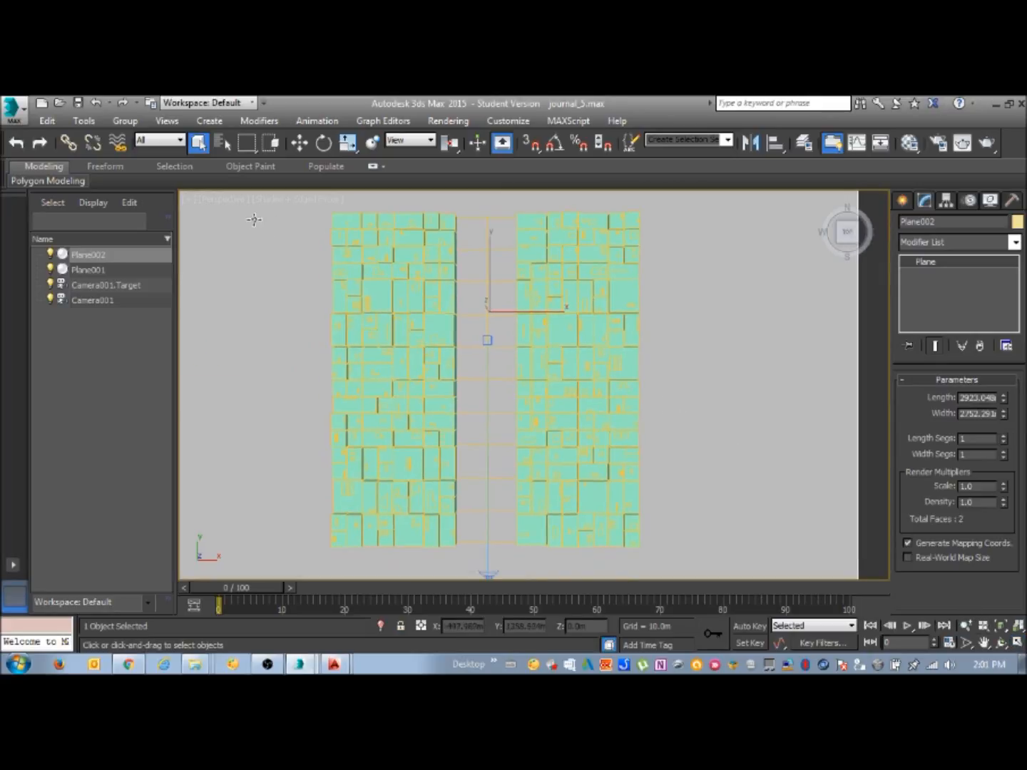
# Try the Top view in the maximized viewport, and return it to Perspective
pyautogui.click(229, 197)
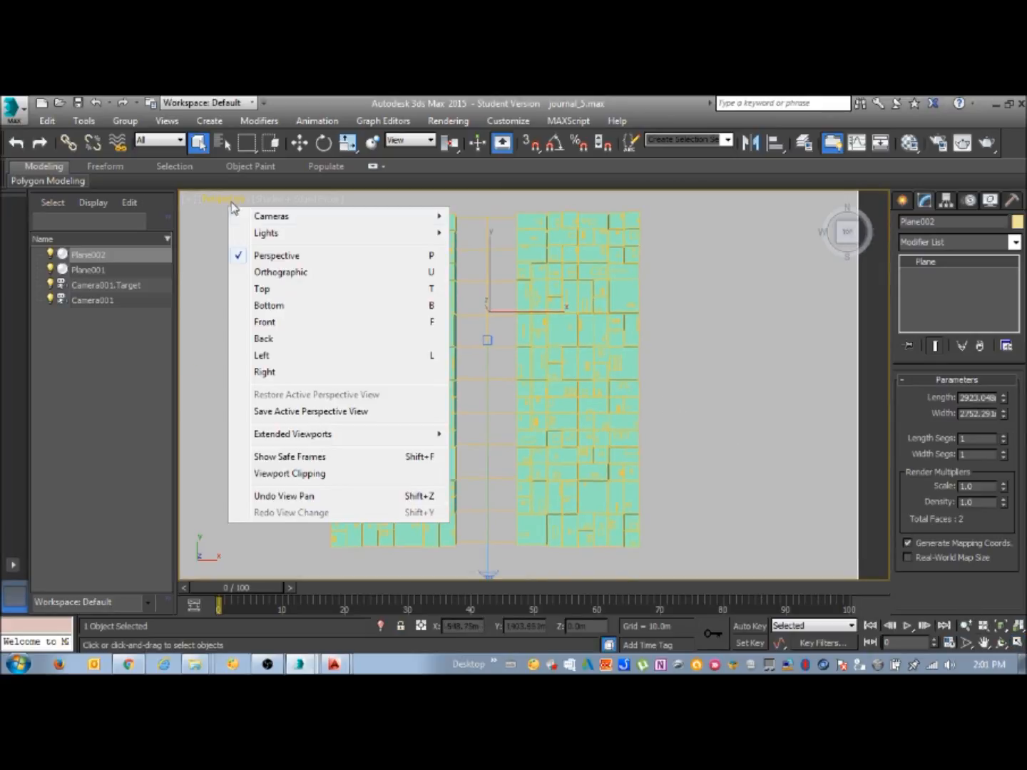
pyautogui.click(262, 289)
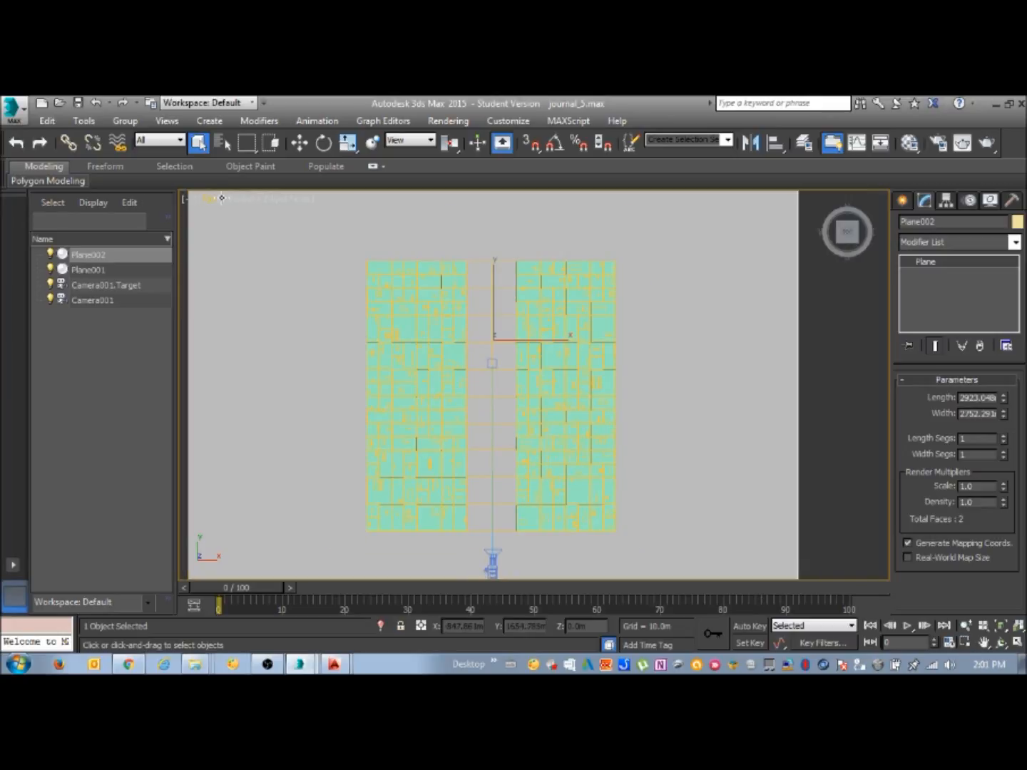
pyautogui.click(222, 198)
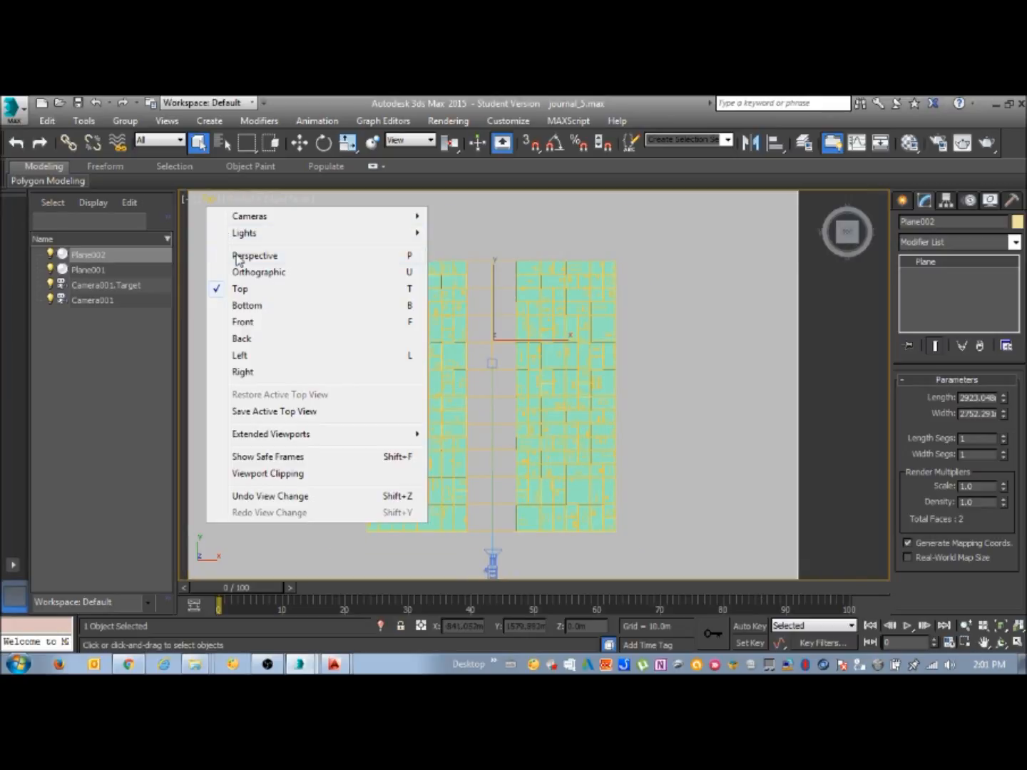
pyautogui.click(243, 256)
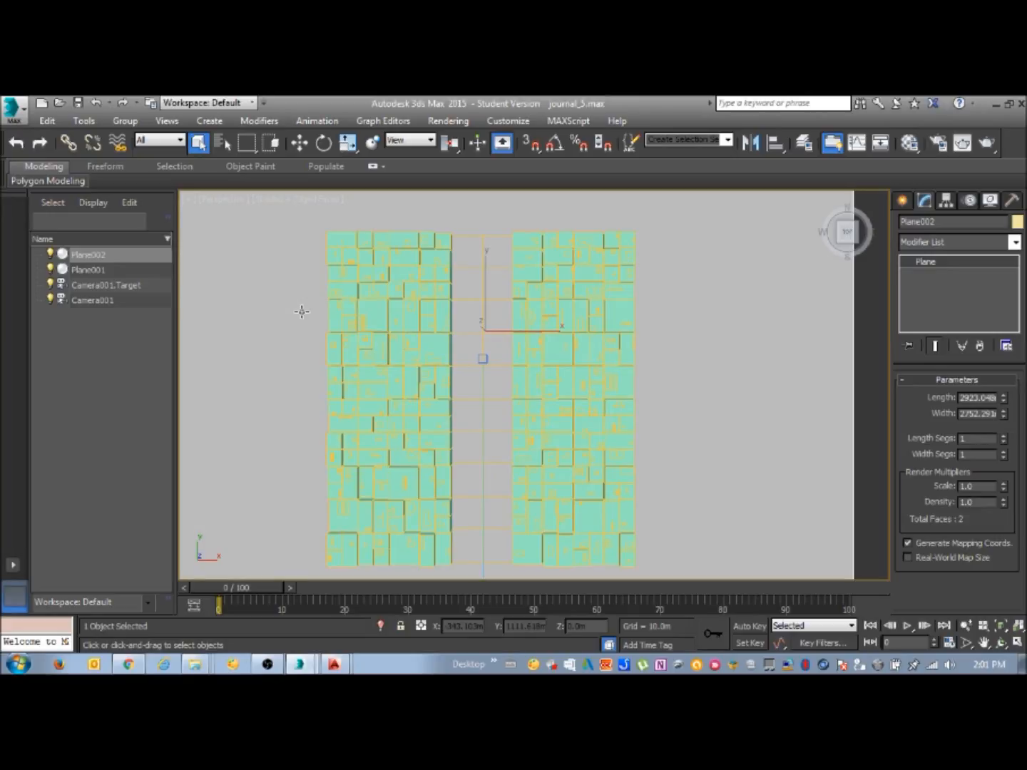
# Create a camera from the top-down perspective view of the city blocks
pyautogui.click(208, 122)
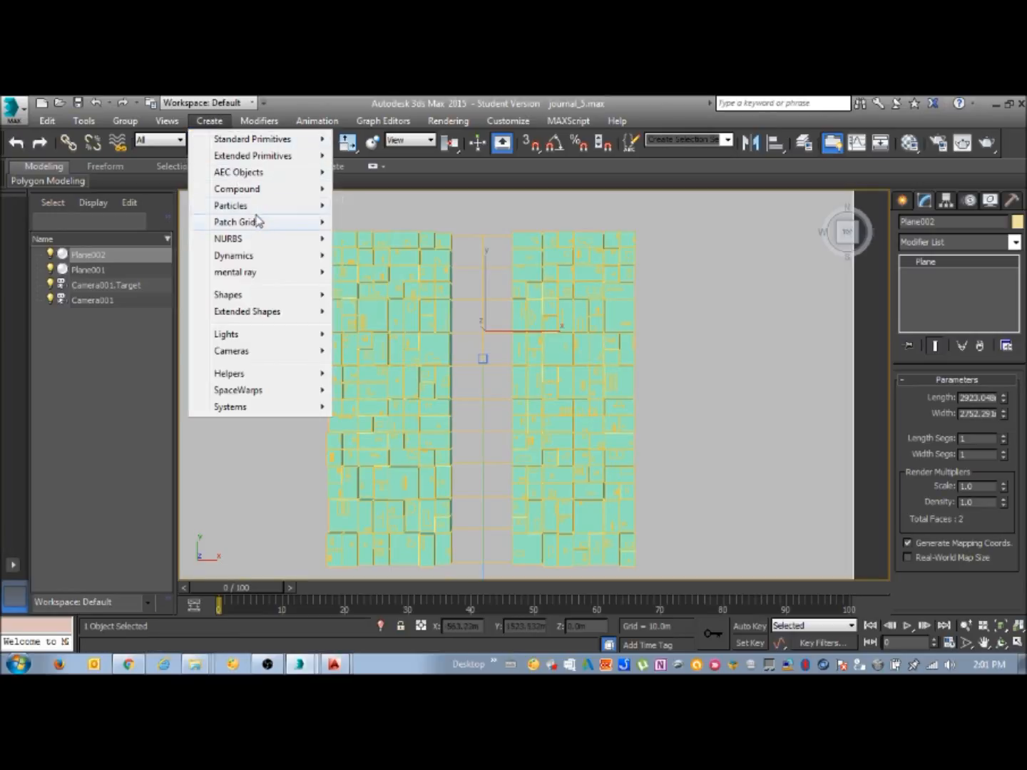
pyautogui.moveTo(289, 349)
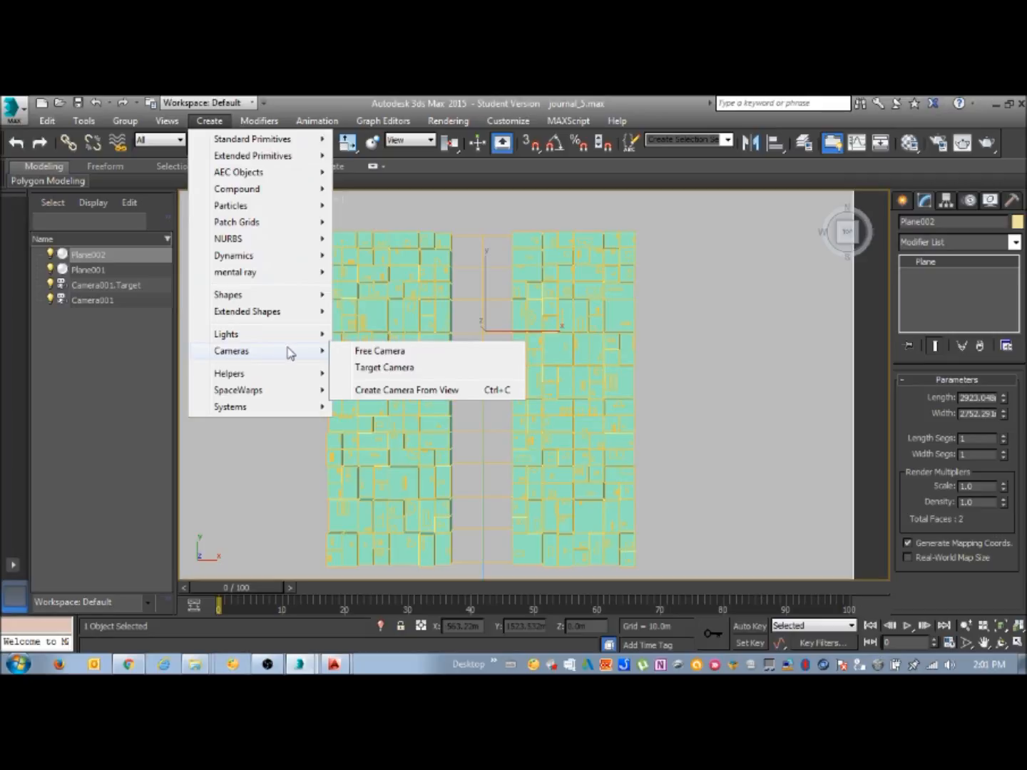
pyautogui.click(431, 390)
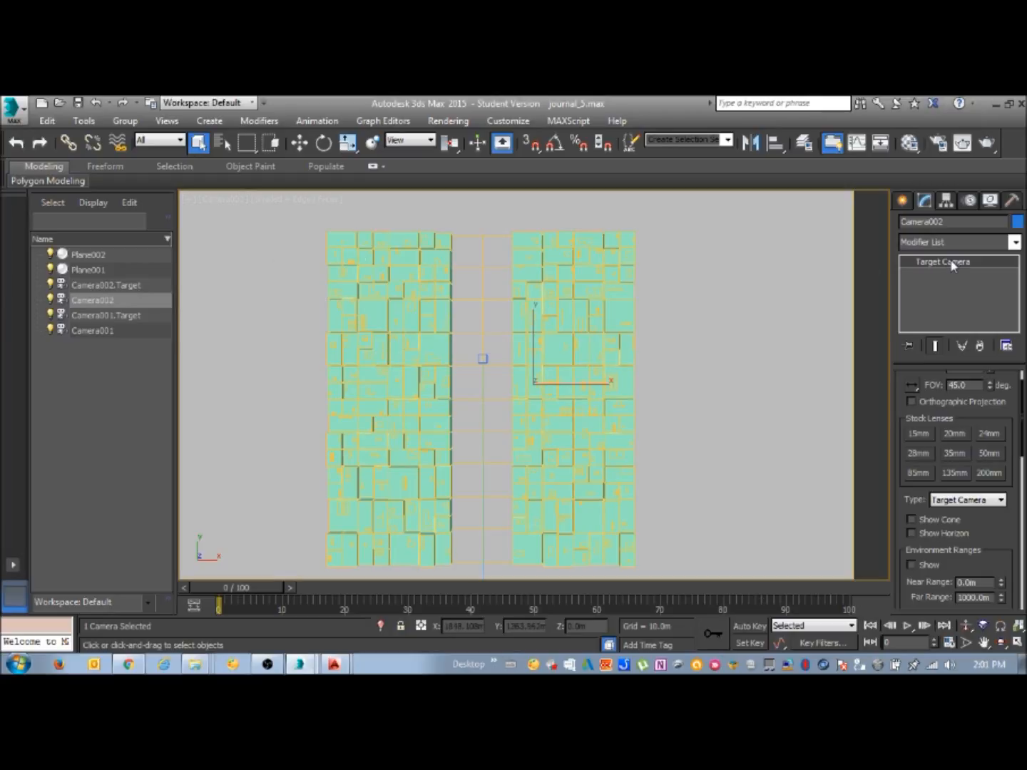
# Rename the new camera TOP DIAGRAM and enable orthographic projection for it
pyautogui.moveTo(958, 222); pyautogui.dragTo(889, 221)
pyautogui.write('TOP DIAGRAM')
pyautogui.press('Return')
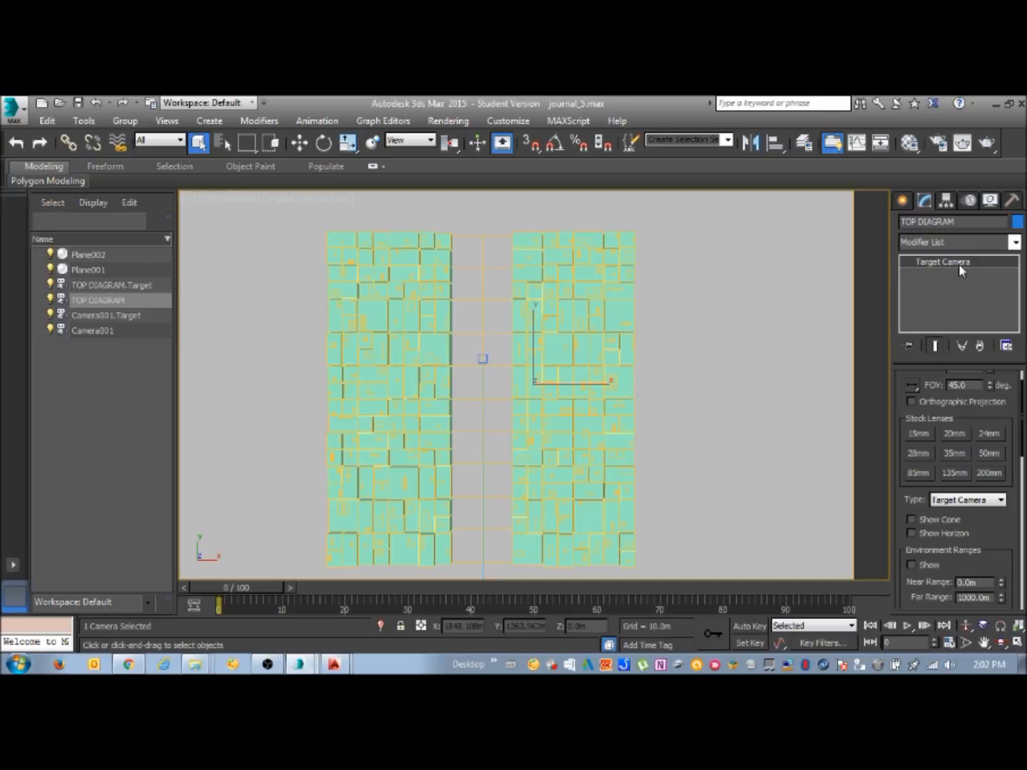
pyautogui.click(912, 402)
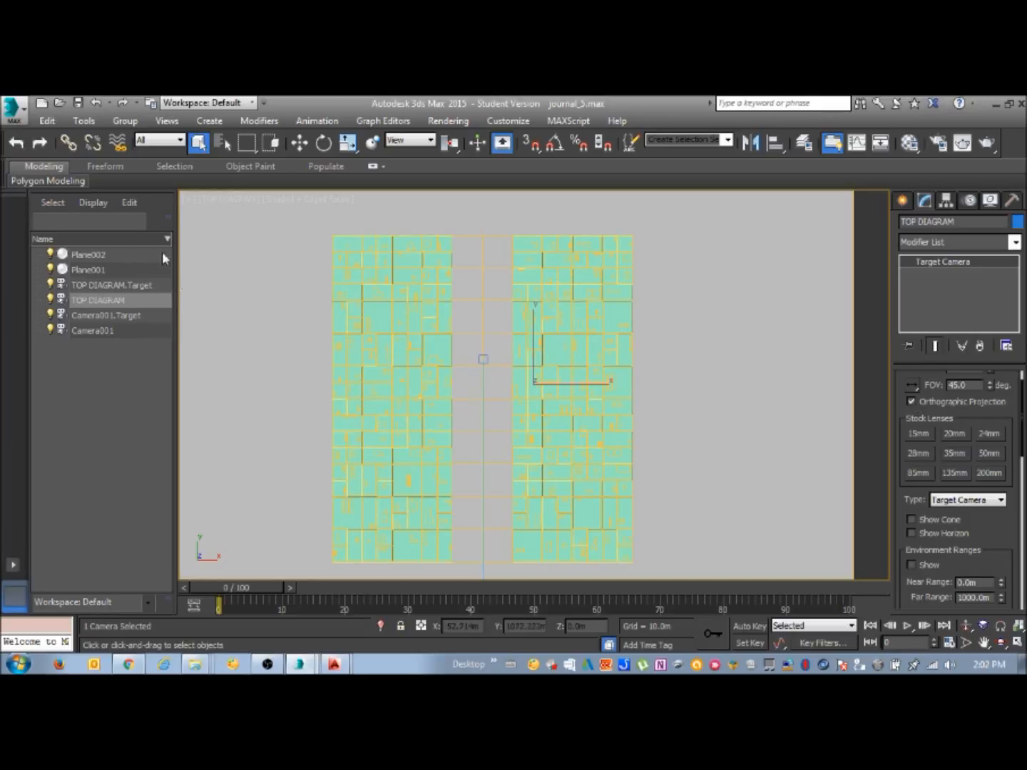
# Switch the maximized viewport to the Bottom view, look over the whole scene, and restore the TOP DIAGRAM camera view
pyautogui.click(223, 202)
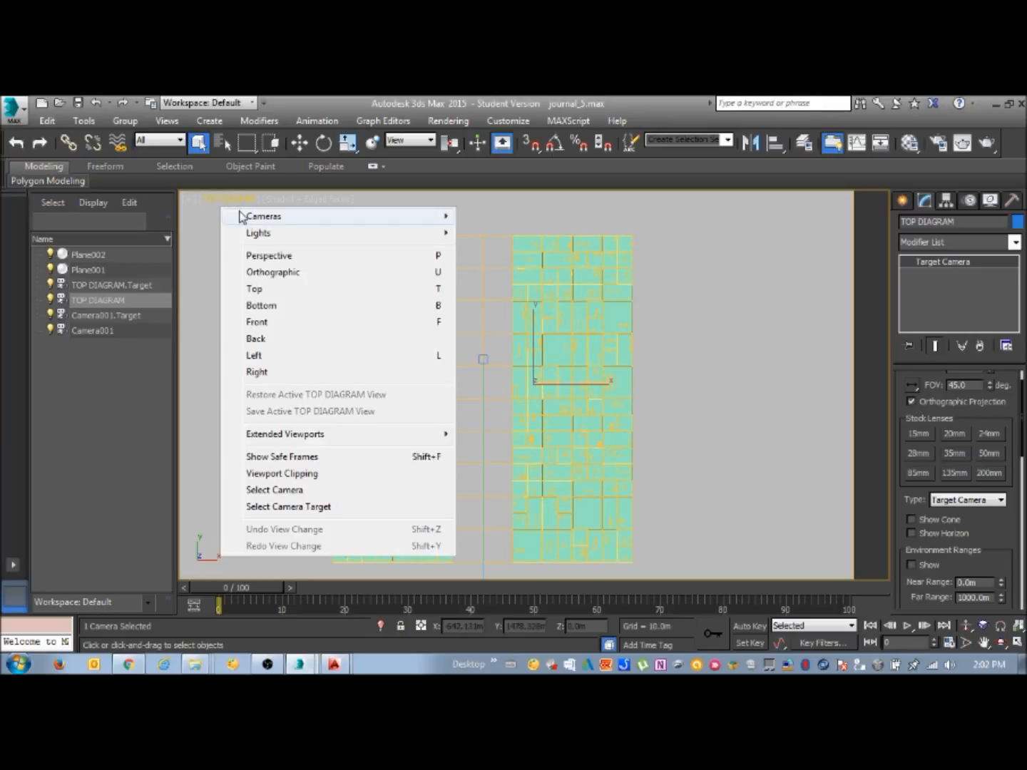
pyautogui.moveTo(240, 216)
pyautogui.moveTo(350, 220)
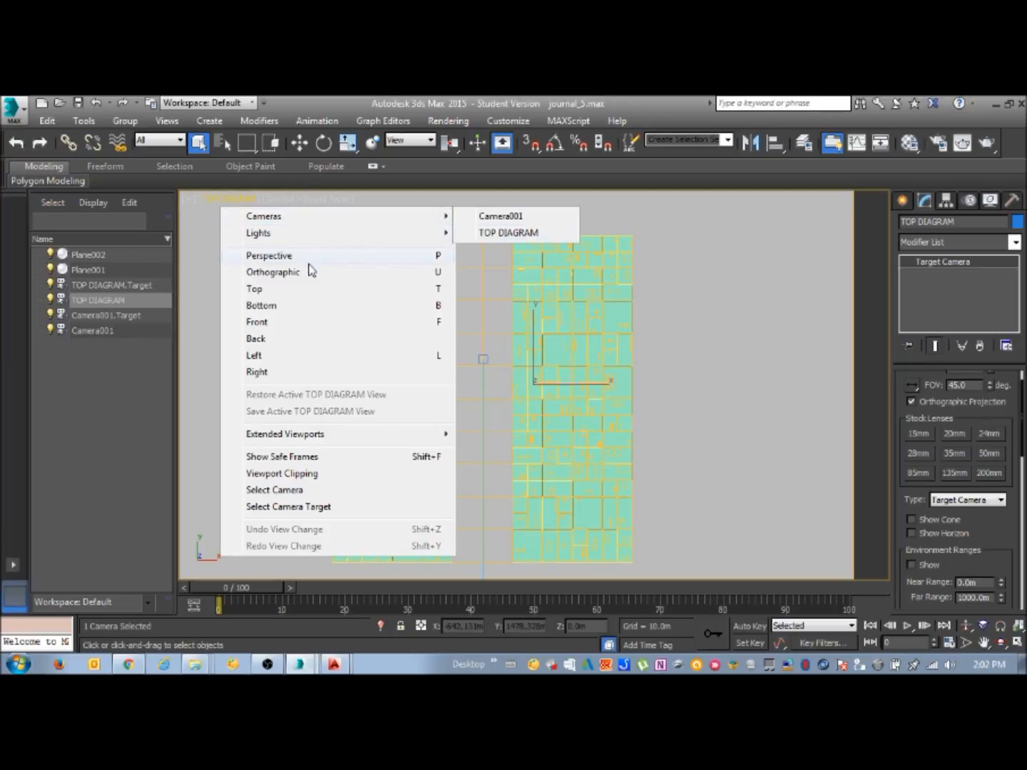
pyautogui.click(285, 303)
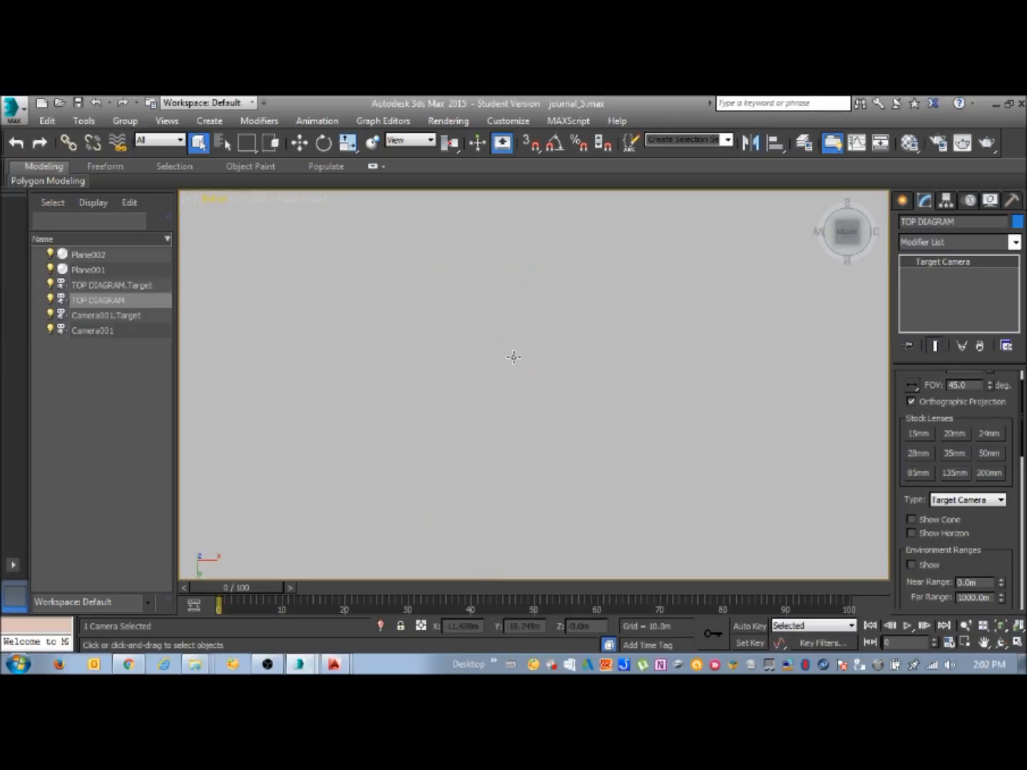
pyautogui.scroll(-3, 535, 346)
pyautogui.moveTo(536, 346); pyautogui.dragTo(536, 373, button='middle')
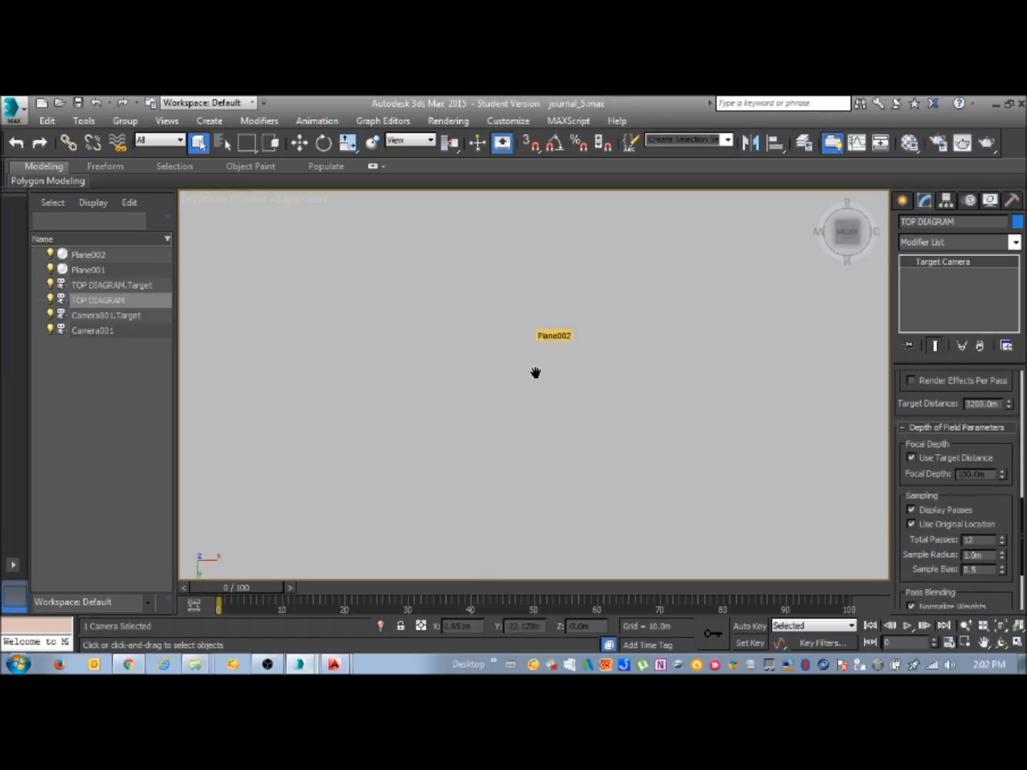
pyautogui.scroll(-5, 536, 373)
pyautogui.moveTo(536, 374); pyautogui.dragTo(496, 338, button='middle')
pyautogui.click(214, 204)
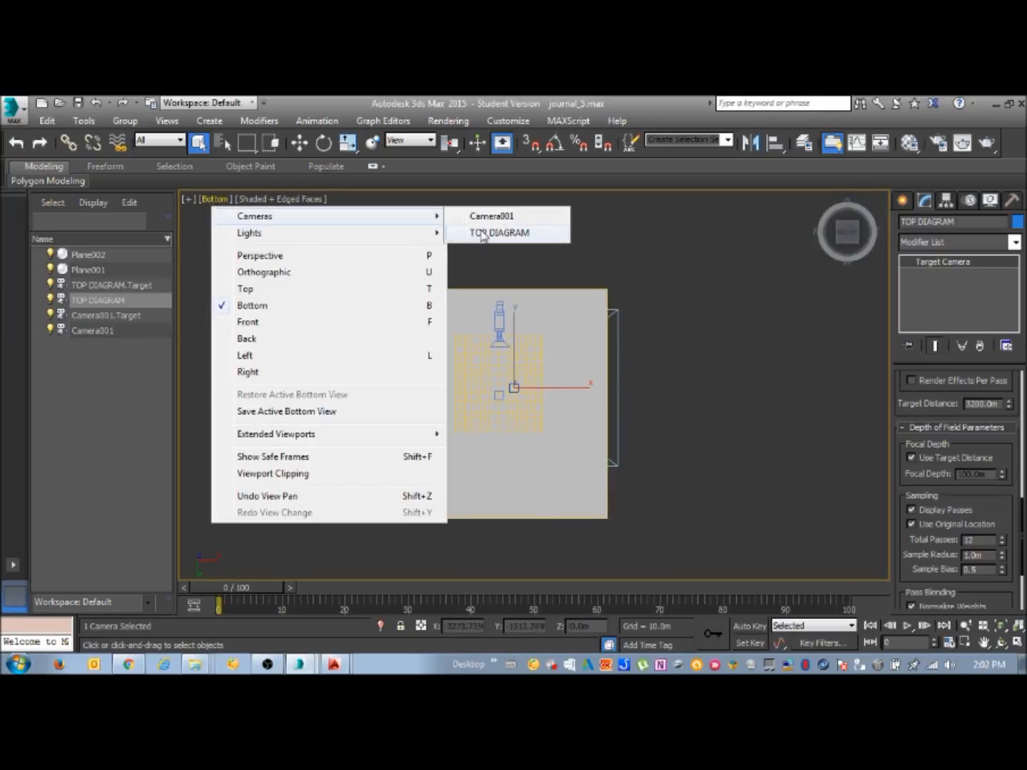
pyautogui.click(492, 233)
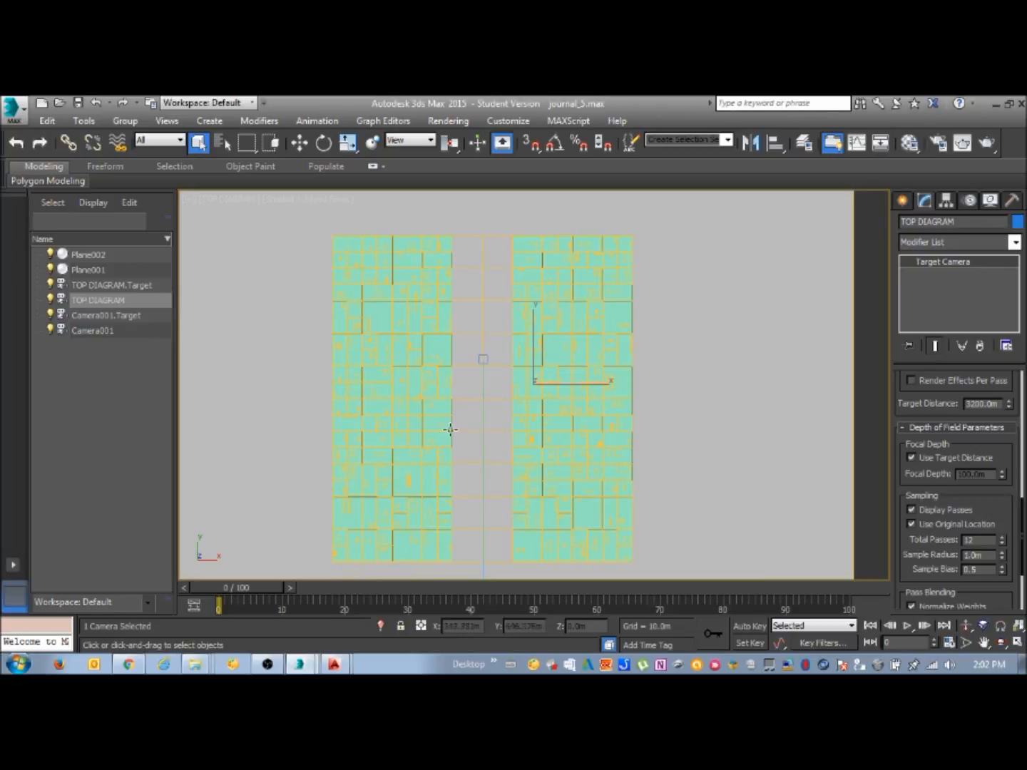